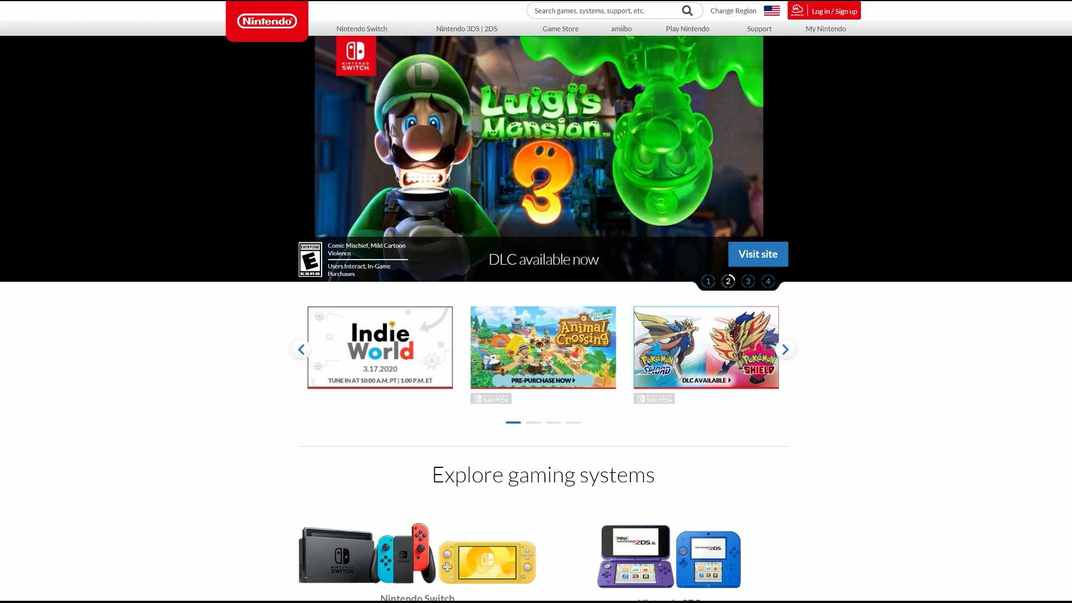
Step: Go to accounts.nintendo.com and start creating a new Nintendo Account
type("accounts.nintendo")
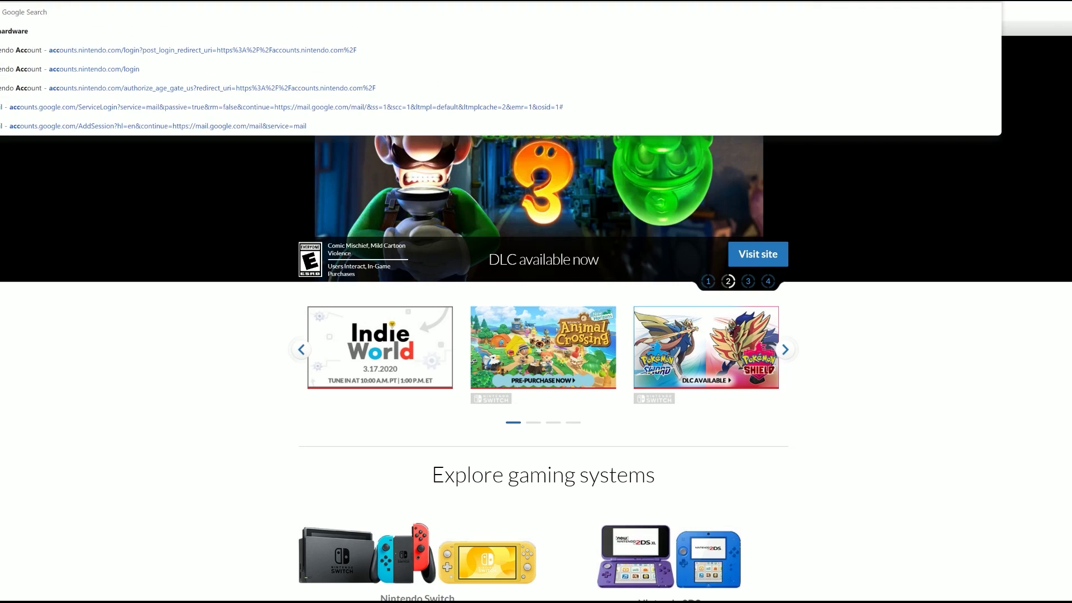
type(".com")
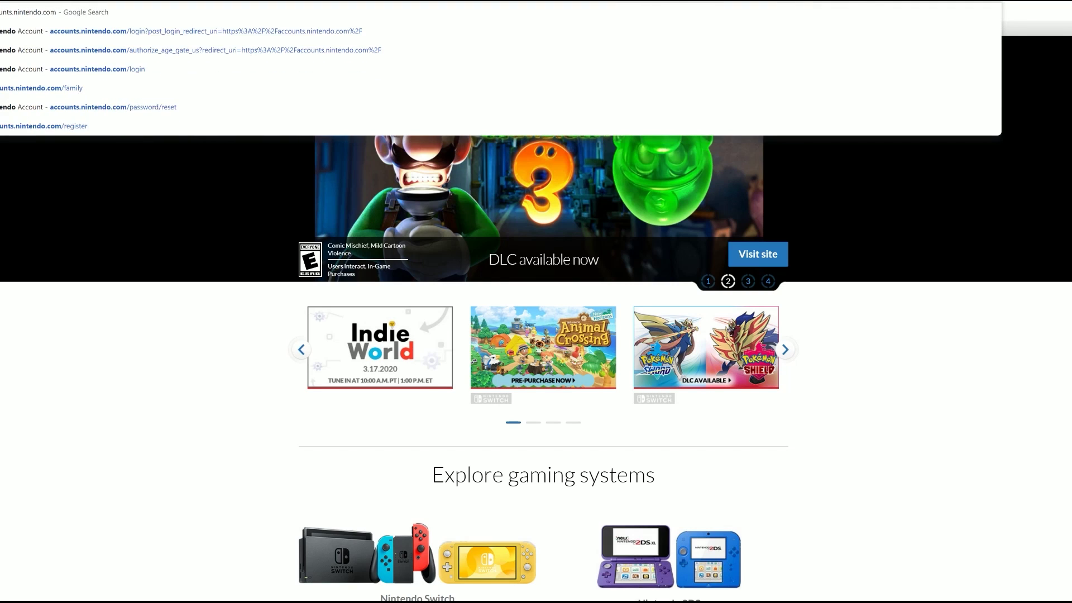
key("Return")
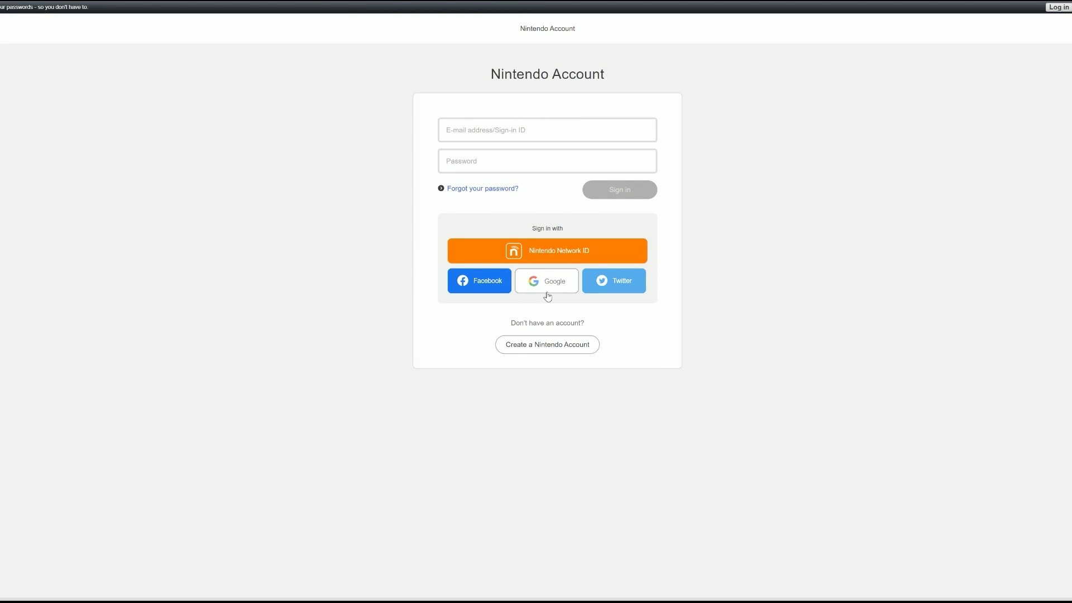
left_click(558, 343)
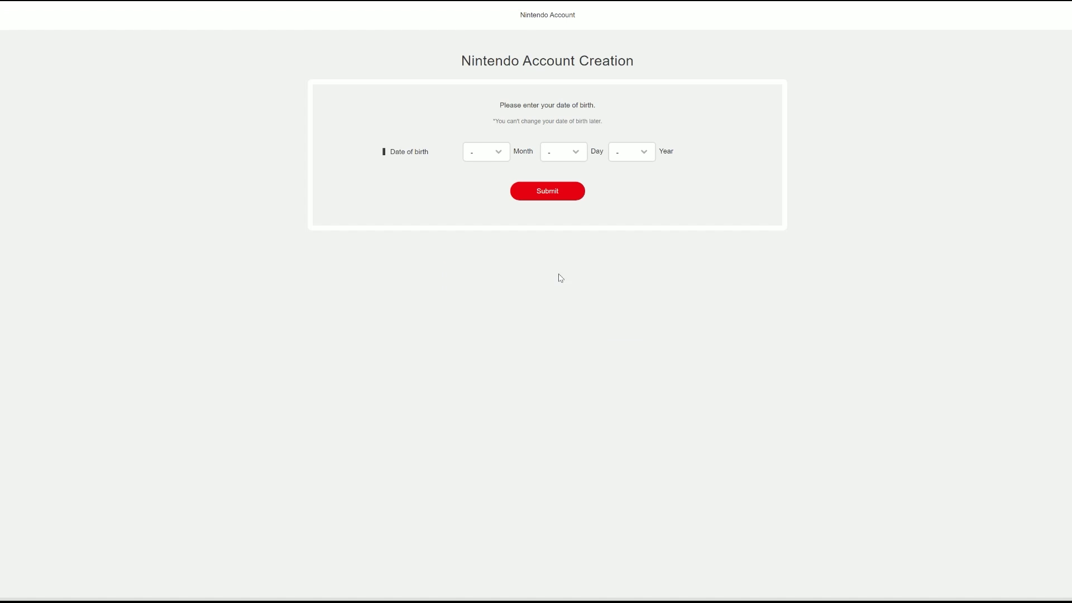
Step: Submit a date of birth of month 1, day 1, year 1893
left_click(506, 158)
left_click(504, 174)
left_click(543, 160)
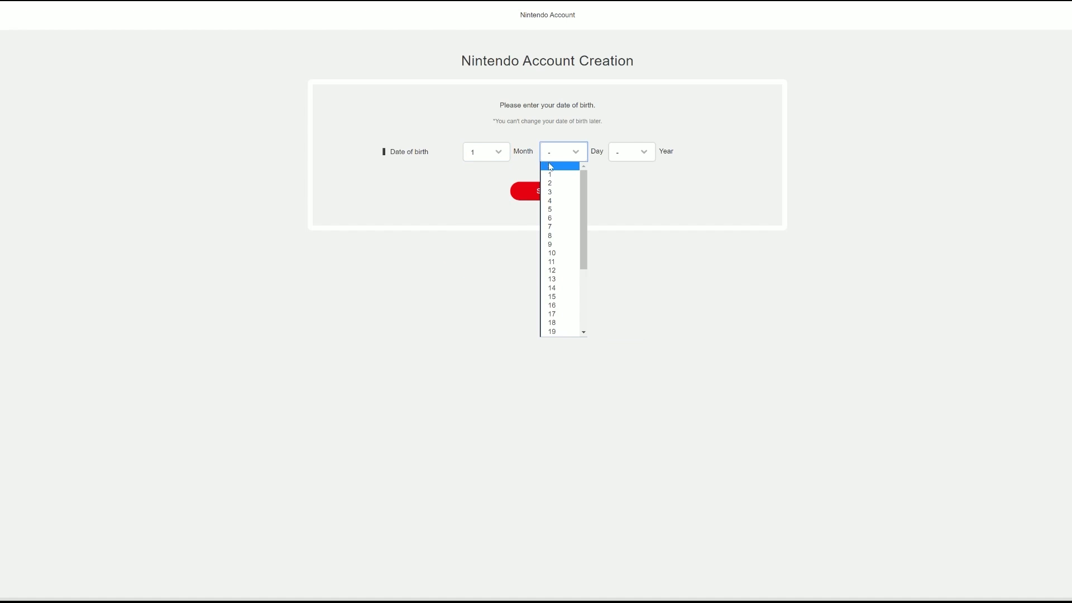
left_click(552, 175)
left_click(627, 161)
scroll(636, 251, "down", 10)
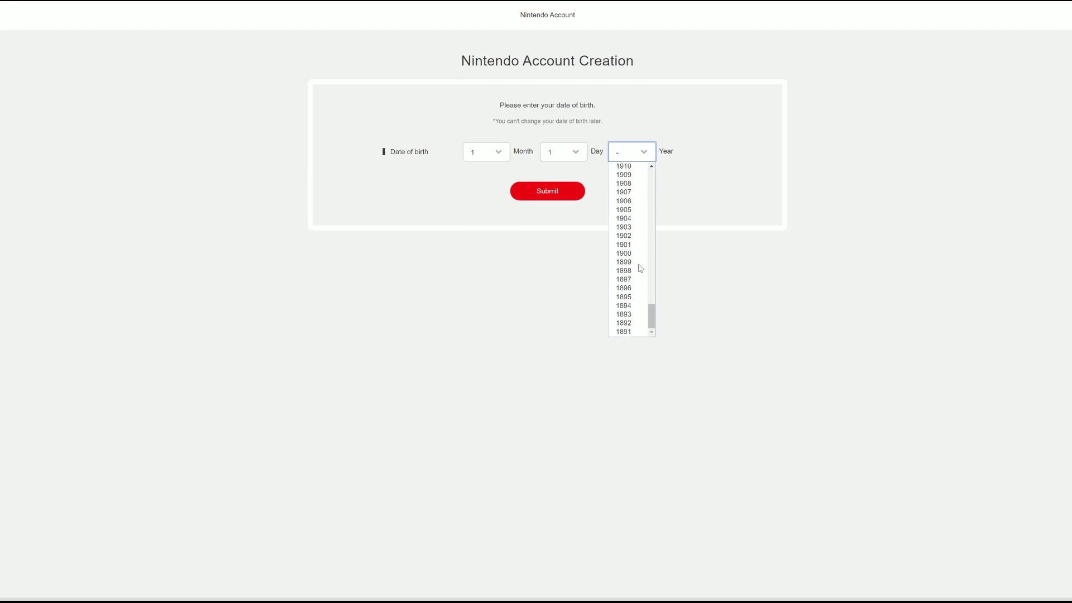
left_click(643, 313)
left_click(576, 196)
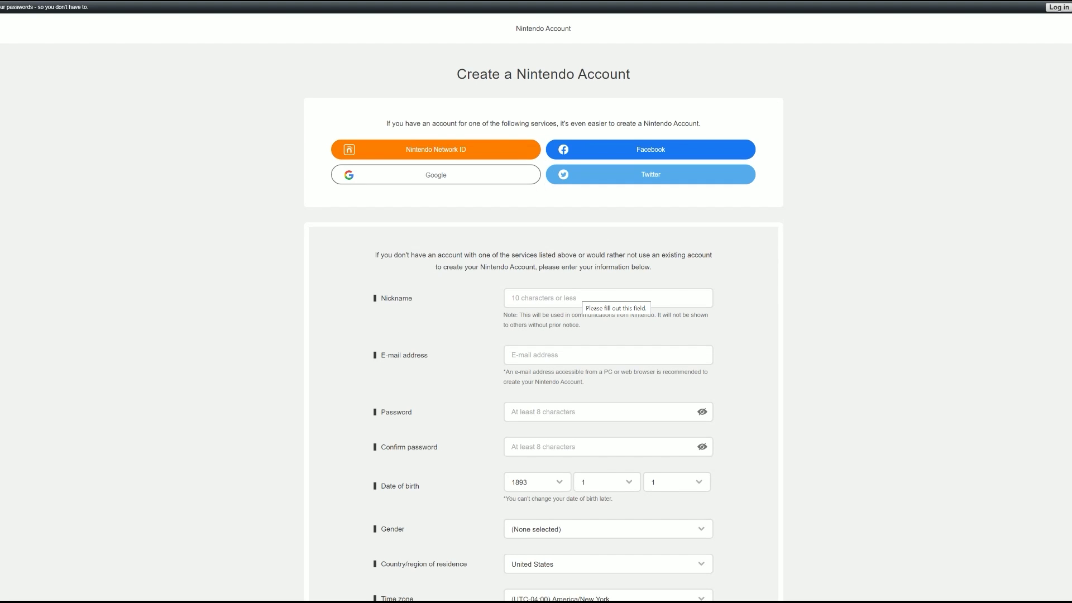
Step: Enter the account nickname, replacing the first mistyped attempt
left_click(584, 297)
type("SwitchFord")
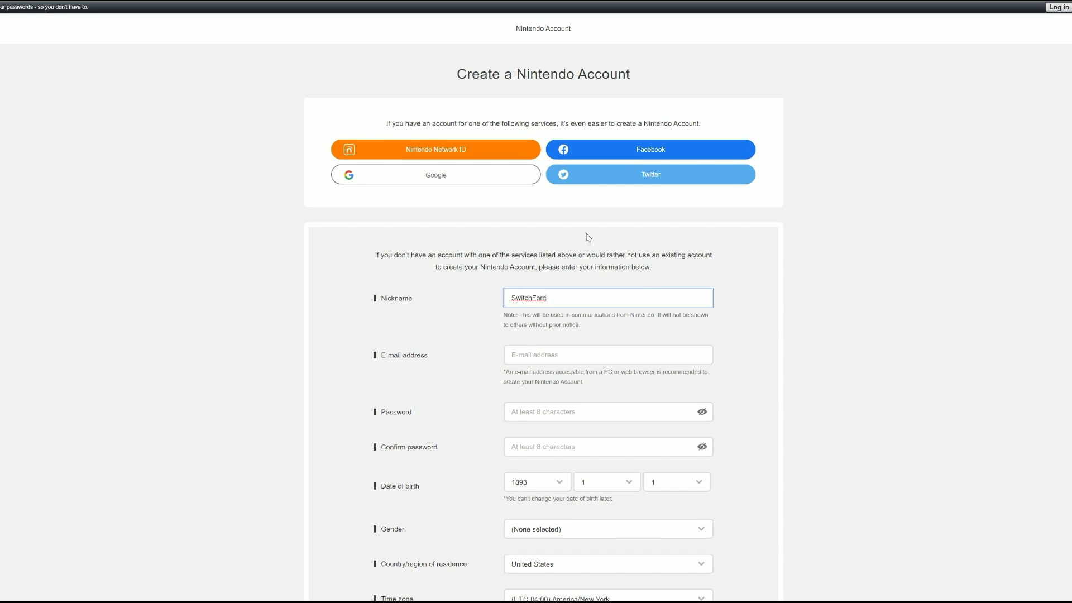
key("BackSpace")
key("BackSpace")
key("ctrl+a")
type("SF_Aussie")
Step: Fill in the account e-mail address and move on to the password fields
key("Tab")
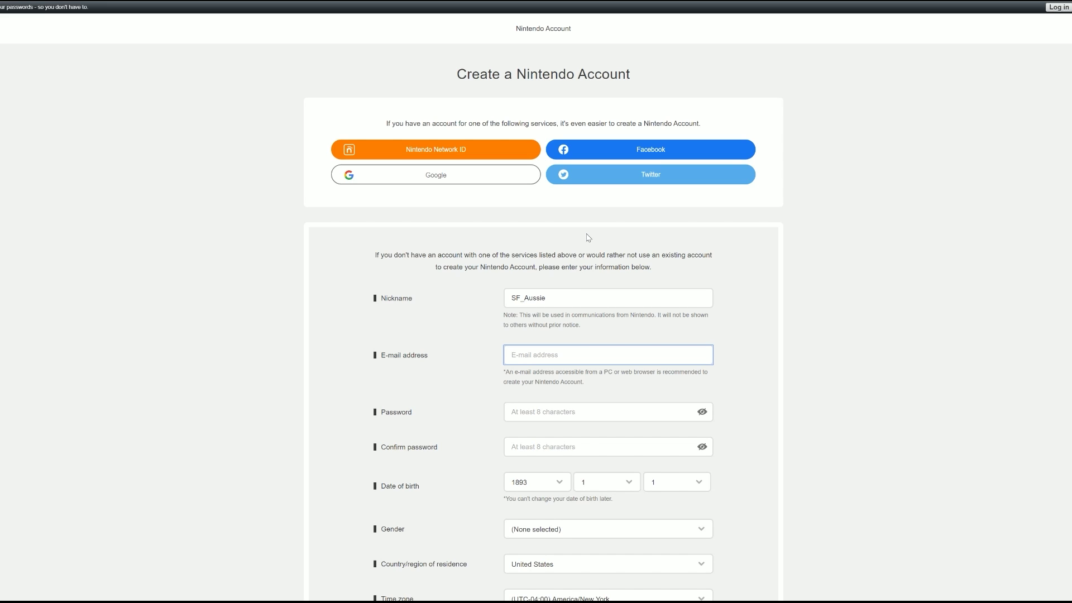
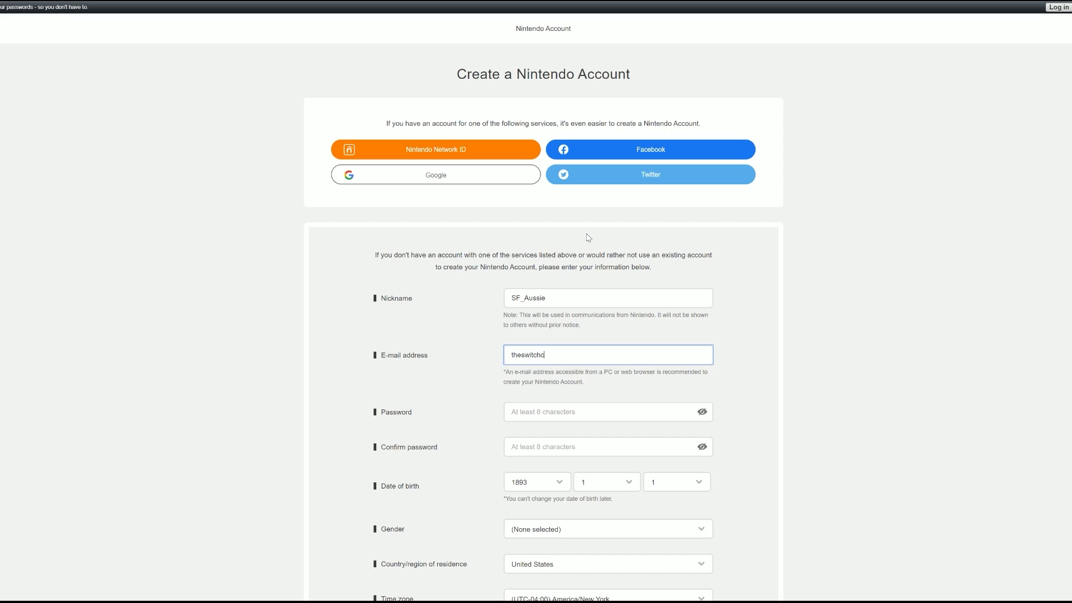
key("Tab")
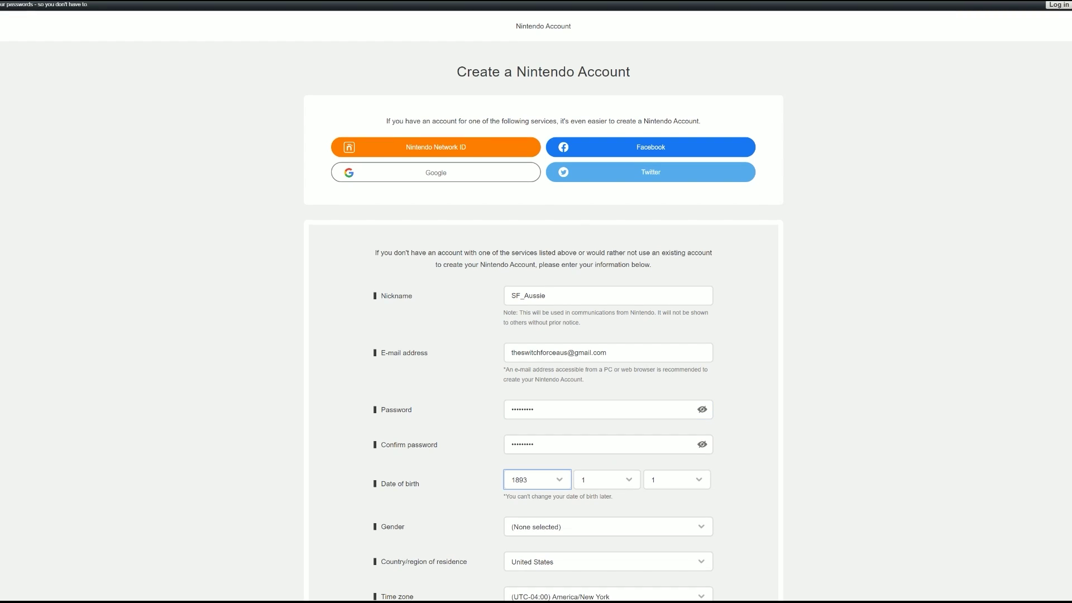
scroll(686, 393, "down", 3)
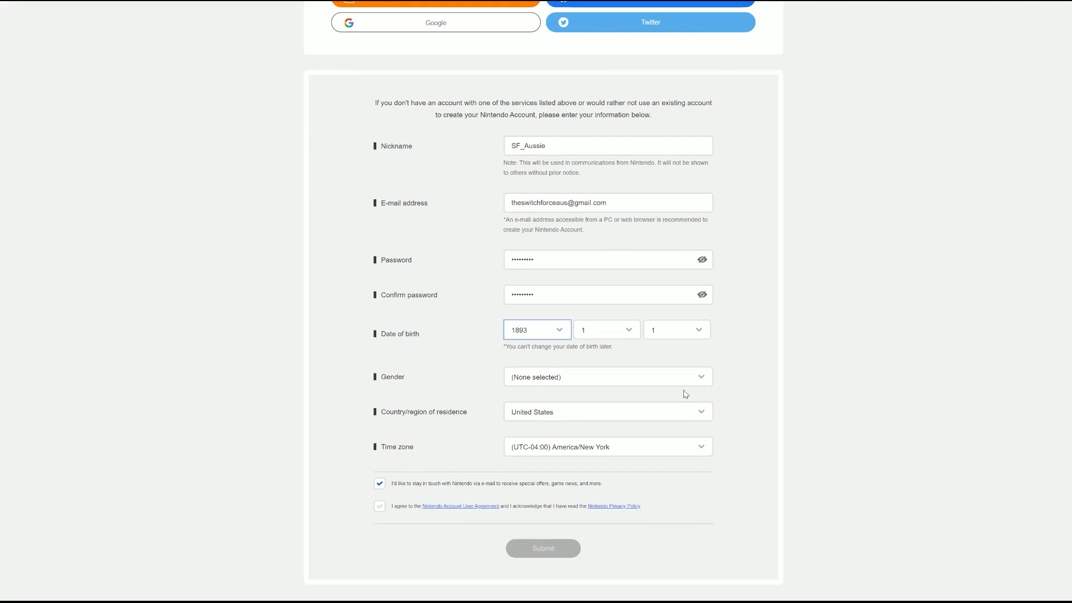
Step: Set gender to Male and country of residence to Australia
left_click(685, 381)
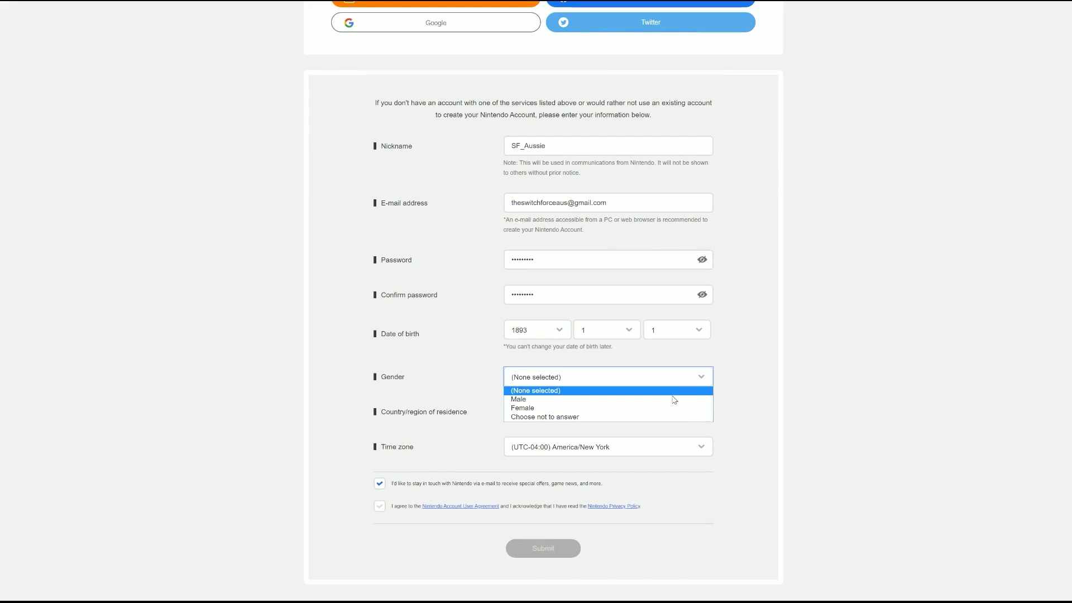
left_click(632, 404)
left_click(631, 408)
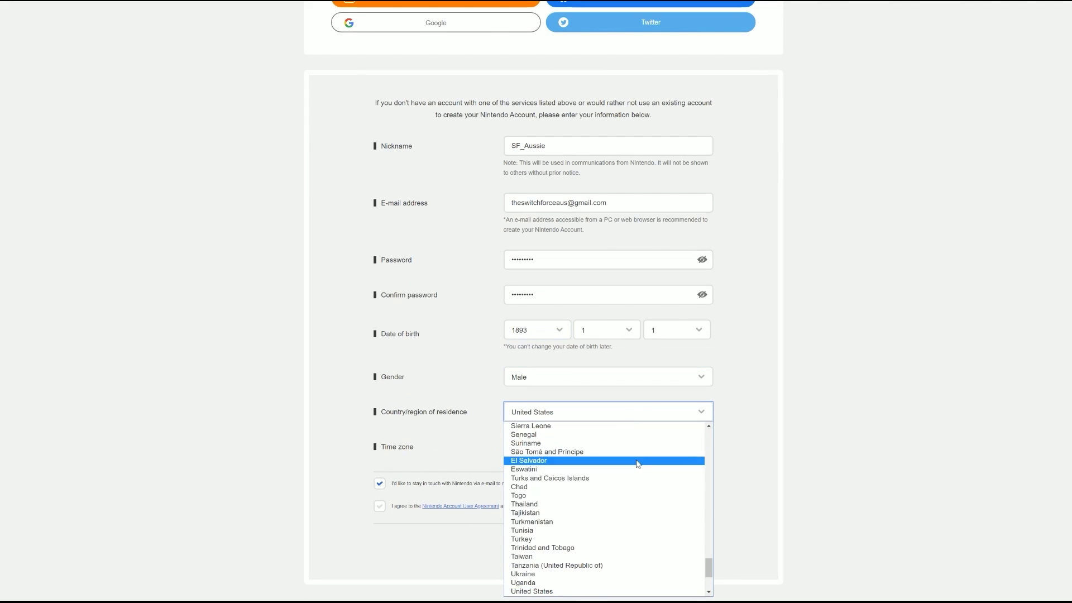
scroll(637, 469, "up", 15)
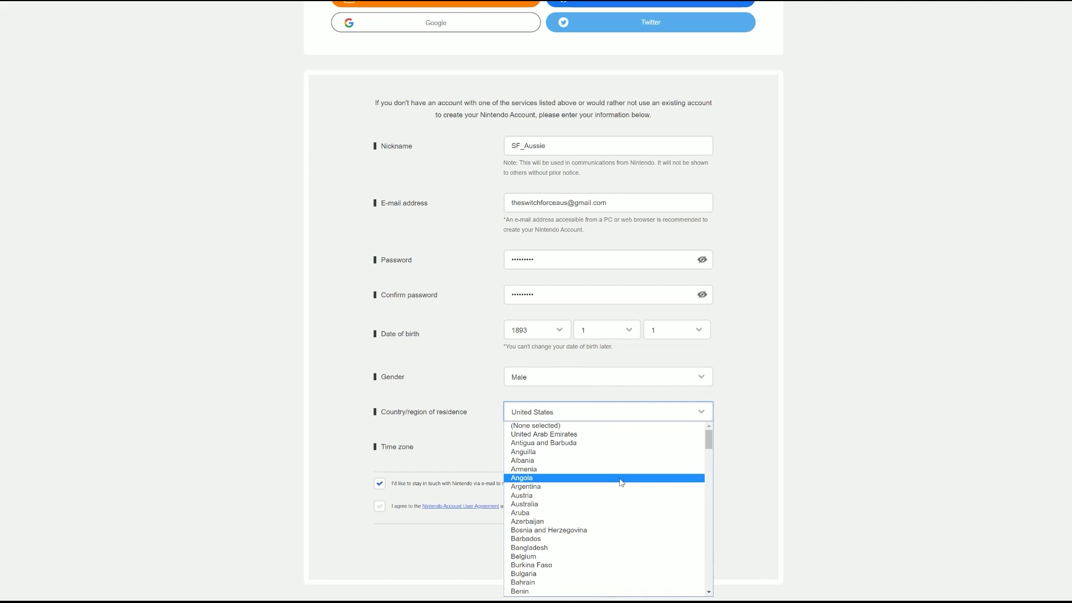
left_click(604, 504)
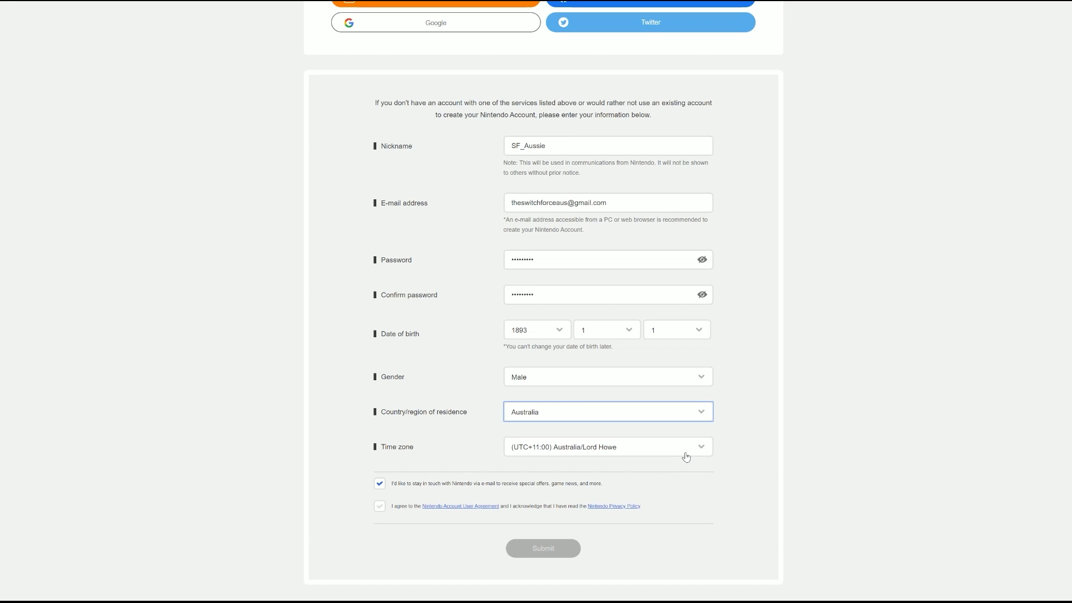
Step: Opt out of promotional e-mails, accept the user agreement, and submit the form
left_click(377, 486)
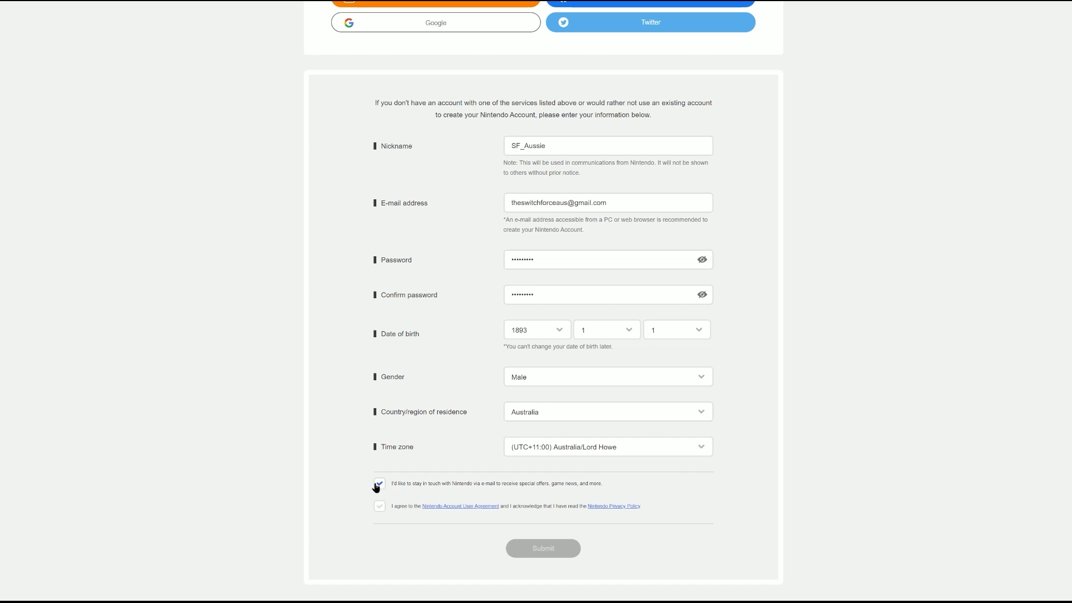
left_click(377, 485)
left_click(380, 506)
left_click(552, 550)
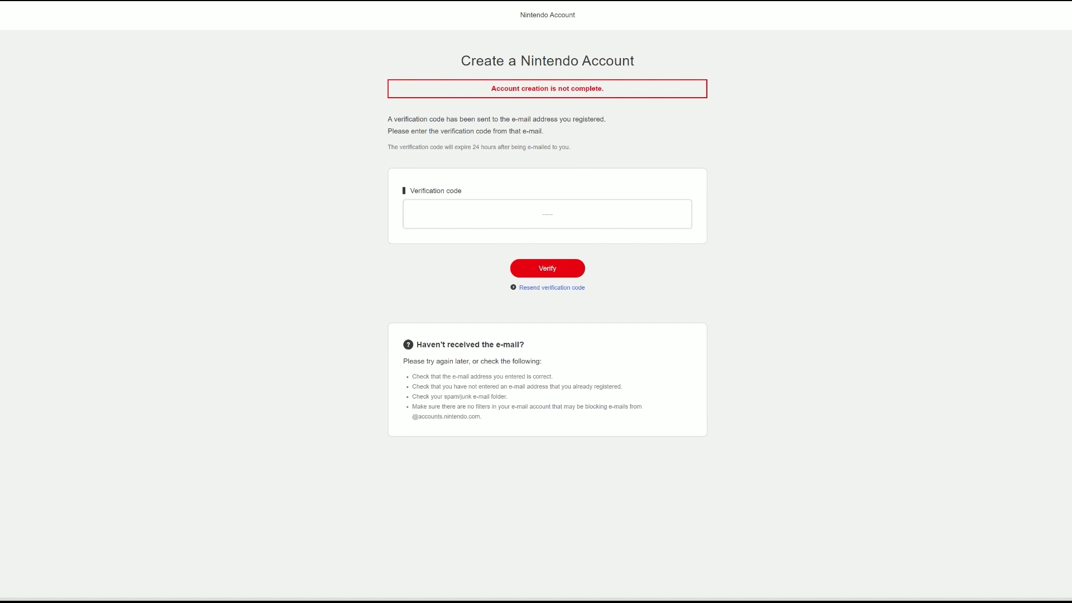
Step: Enter the e-mailed verification code, verify it, and acknowledge the account details
left_click(548, 217)
left_click(446, 245)
left_click(533, 264)
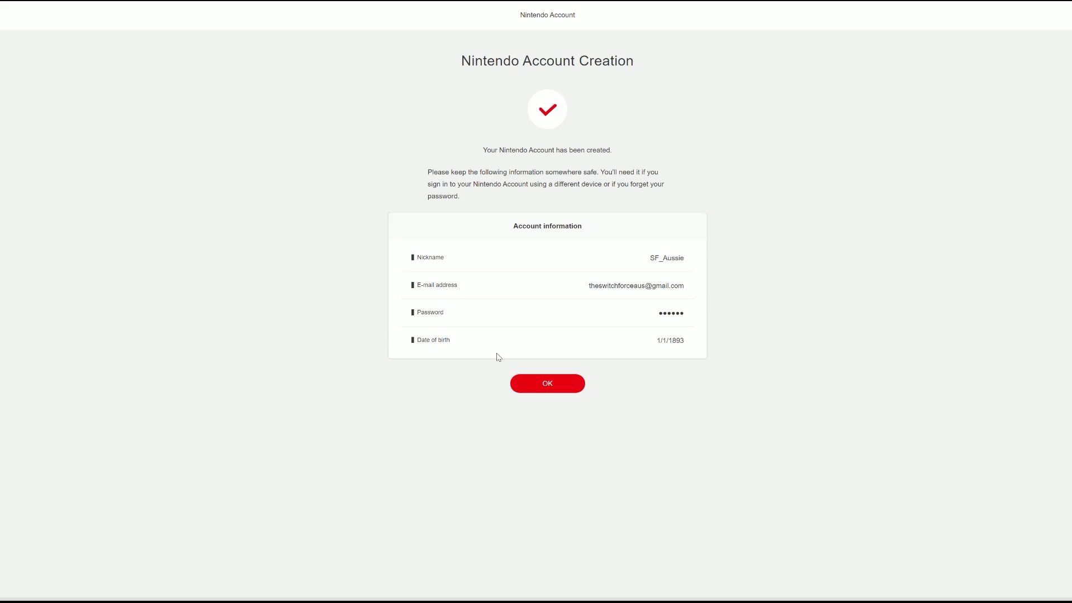
left_click(539, 383)
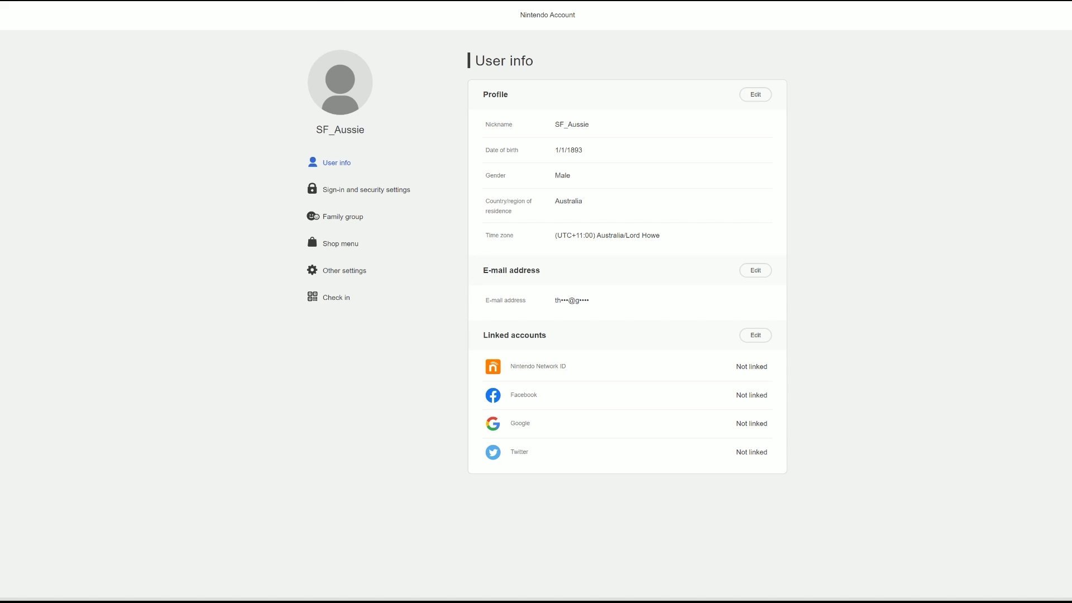
Step: On offgamers.com, search 'nintendo eshop' and browse the Nintendo eShop Card (AU) listings
type("offg")
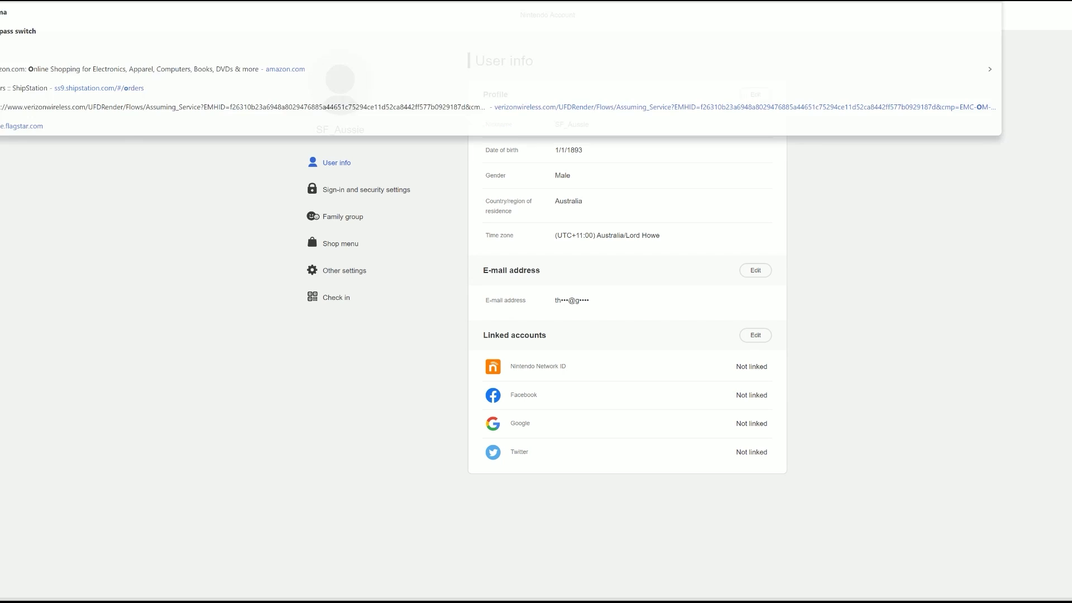
type("amers")
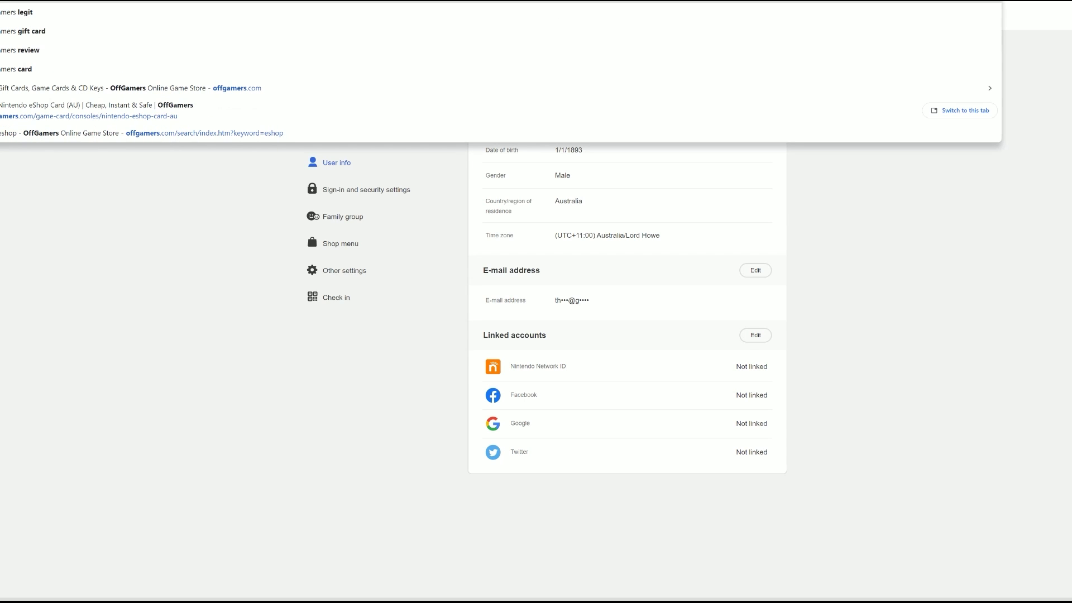
key("Down")
key("Down")
key("Down")
key("Down")
key("Down")
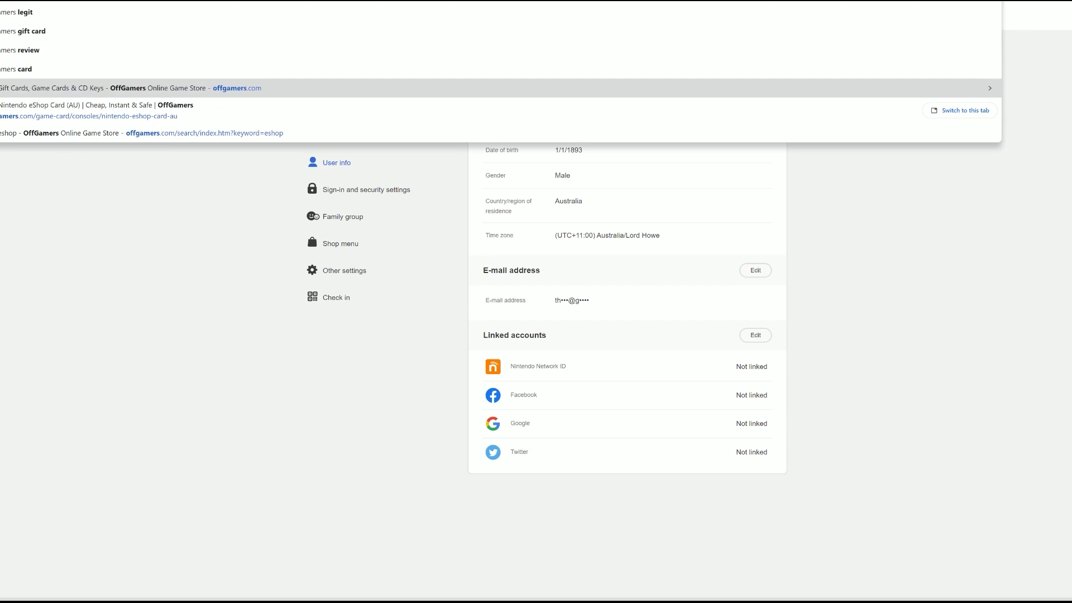
key("Return")
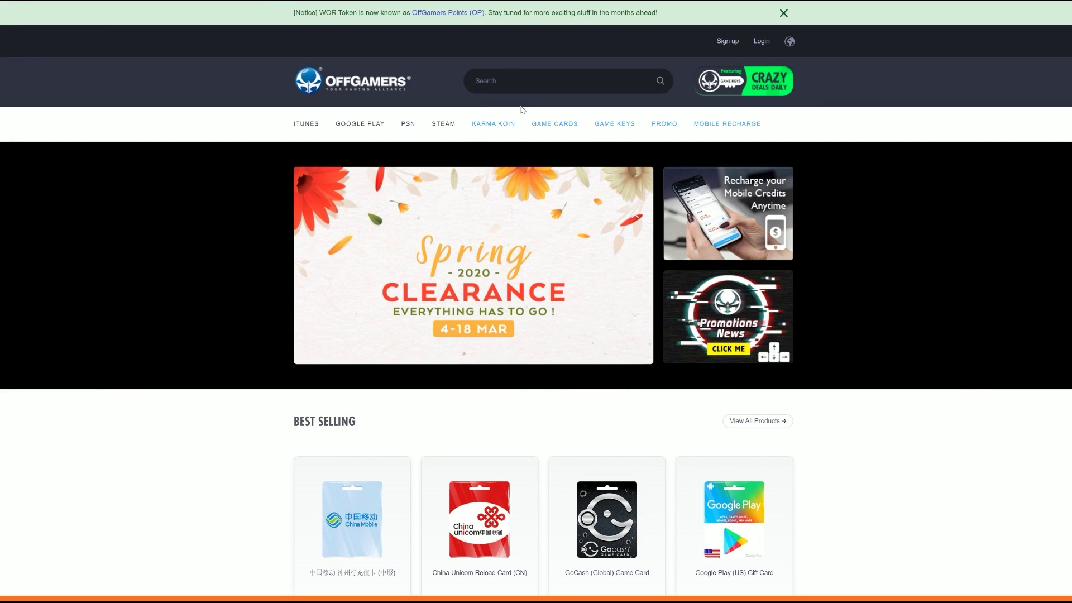
left_click(614, 81)
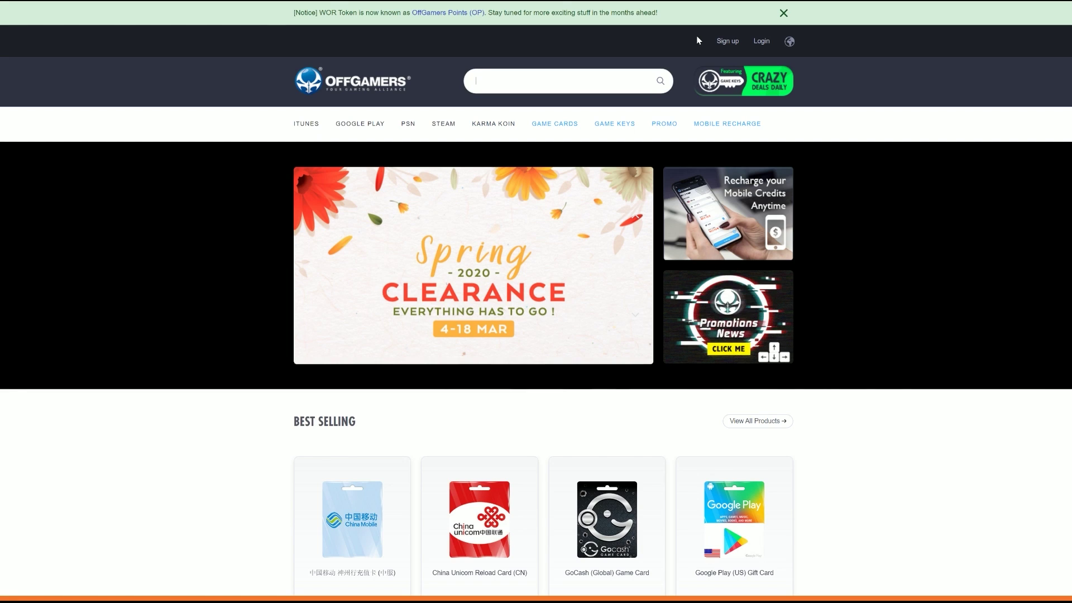
type("n")
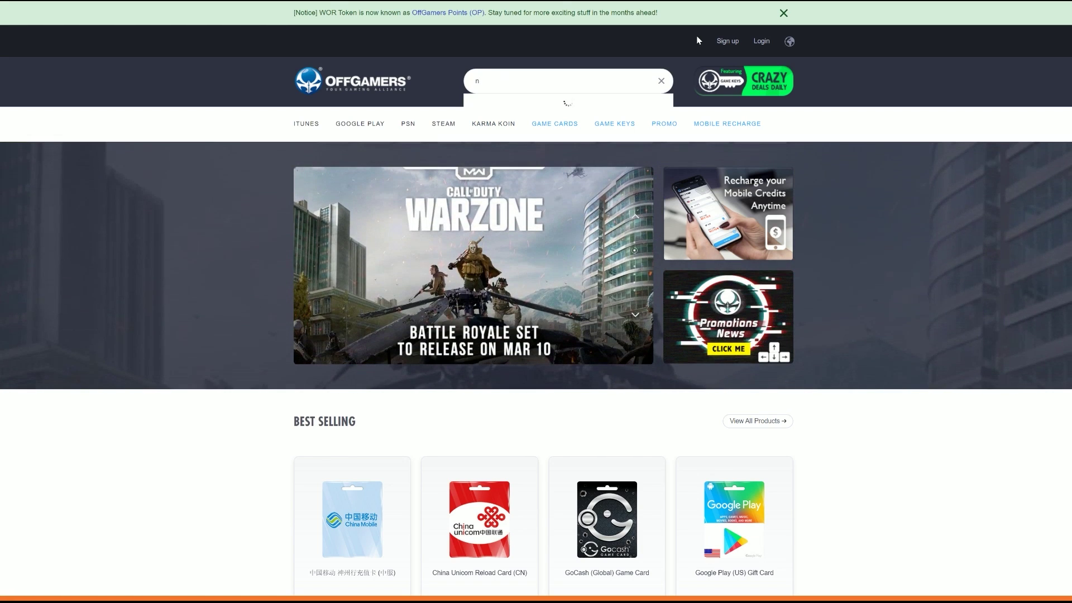
type("intendo eshop")
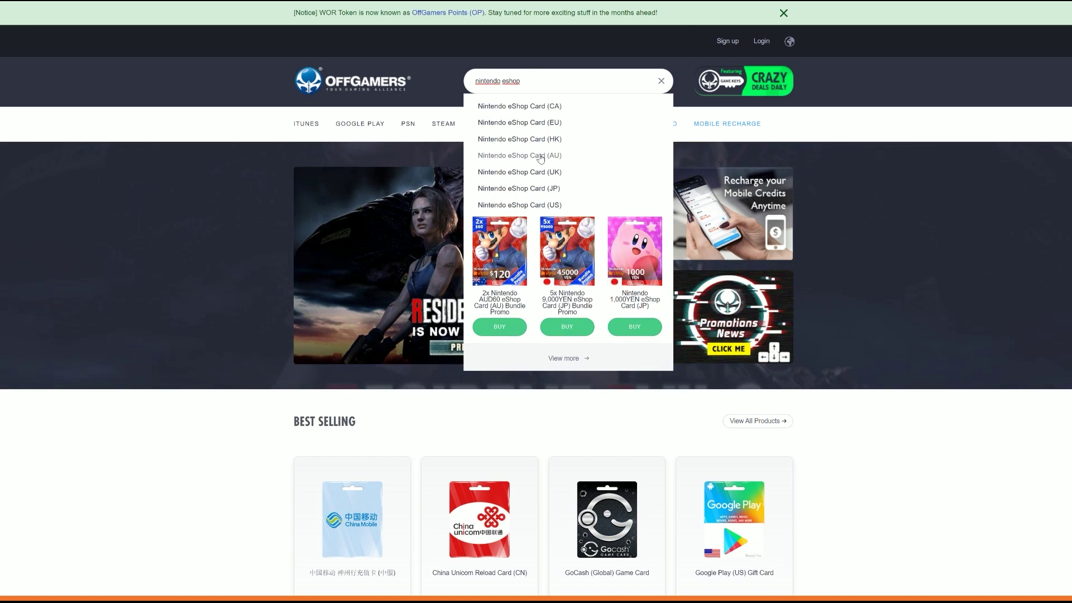
left_click(540, 156)
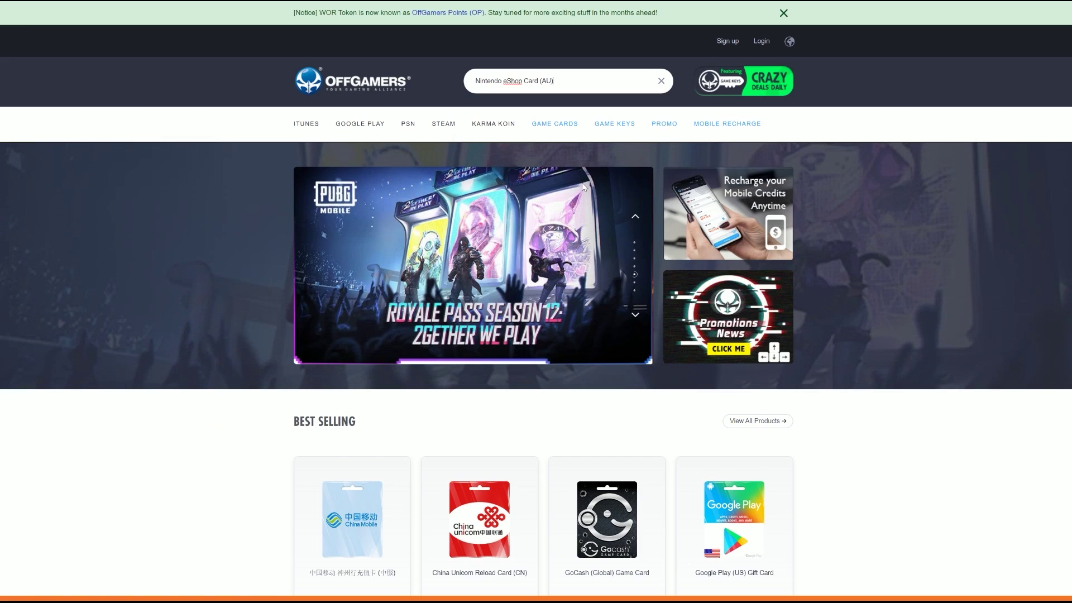
scroll(584, 246, "down", 2)
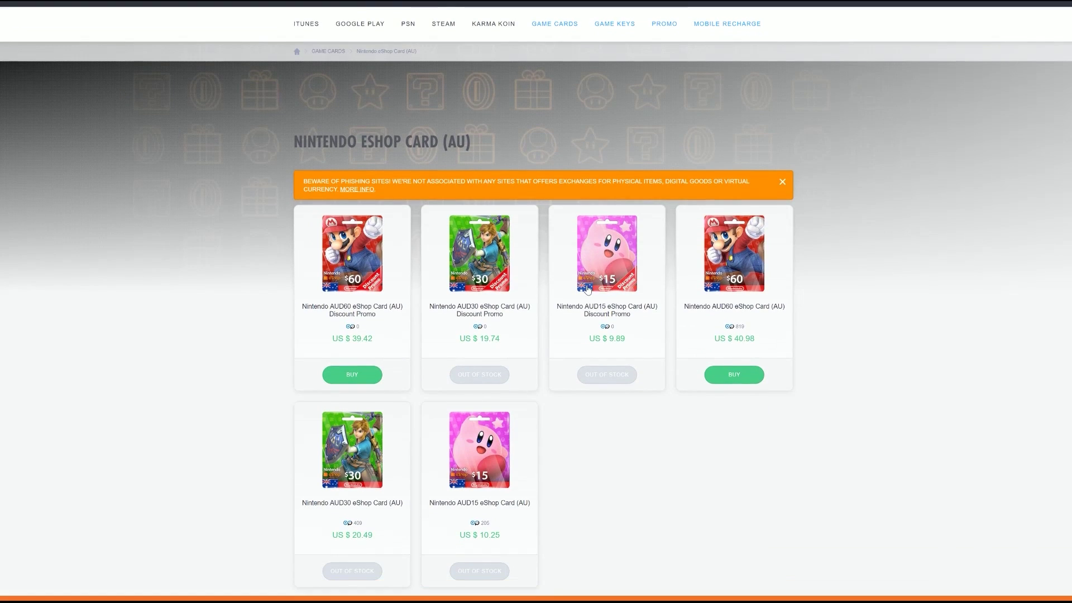
scroll(586, 289, "down", 2)
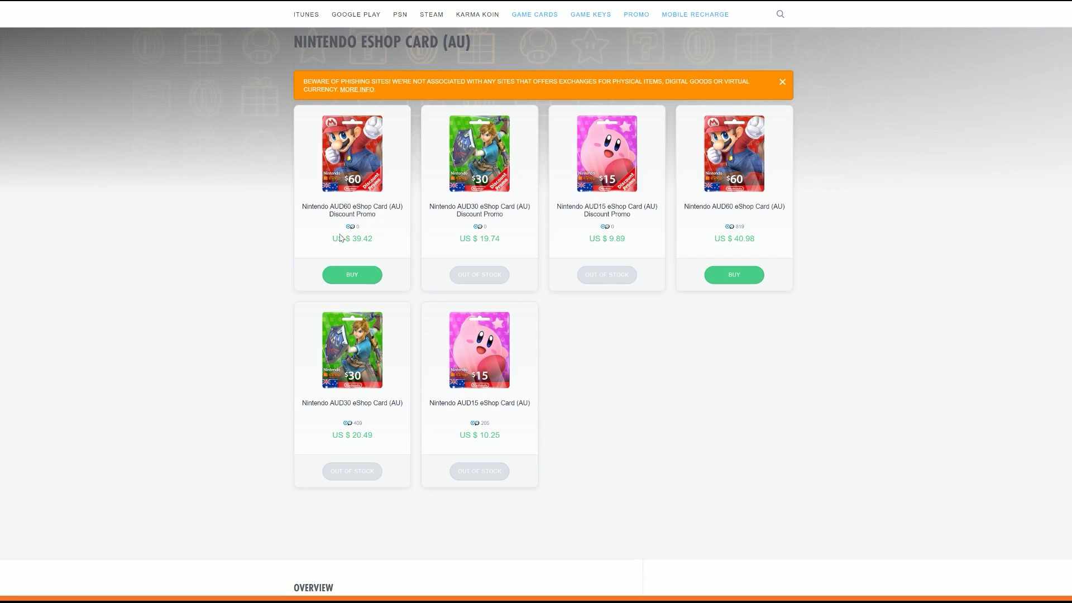
Step: Try nintendo.au in a new tab, then search for 'nintendo aust' instead
key("ctrl+t")
type("nintendo.au")
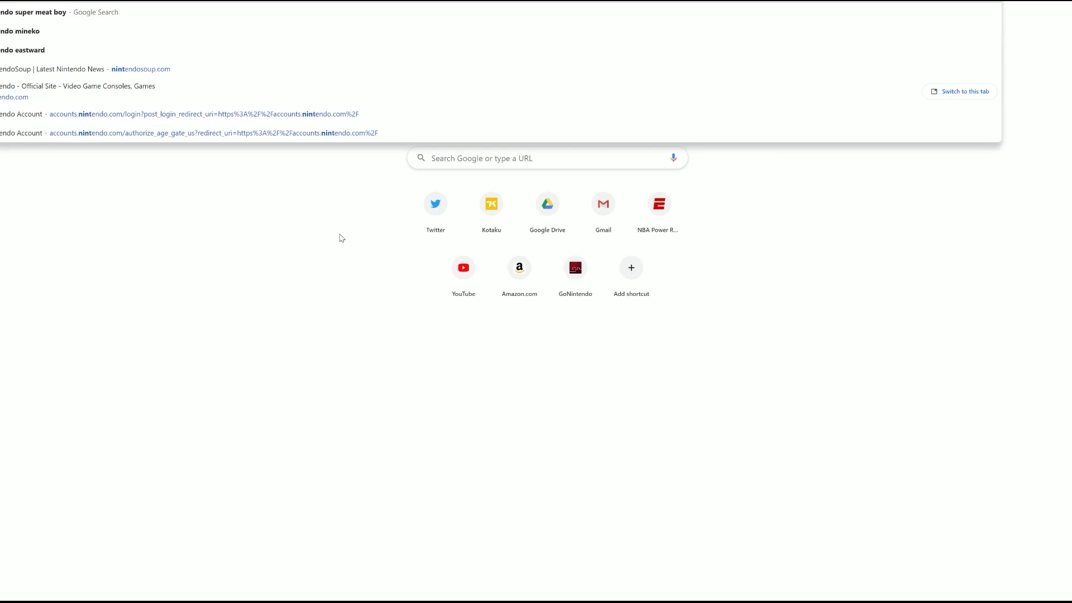
key("Return")
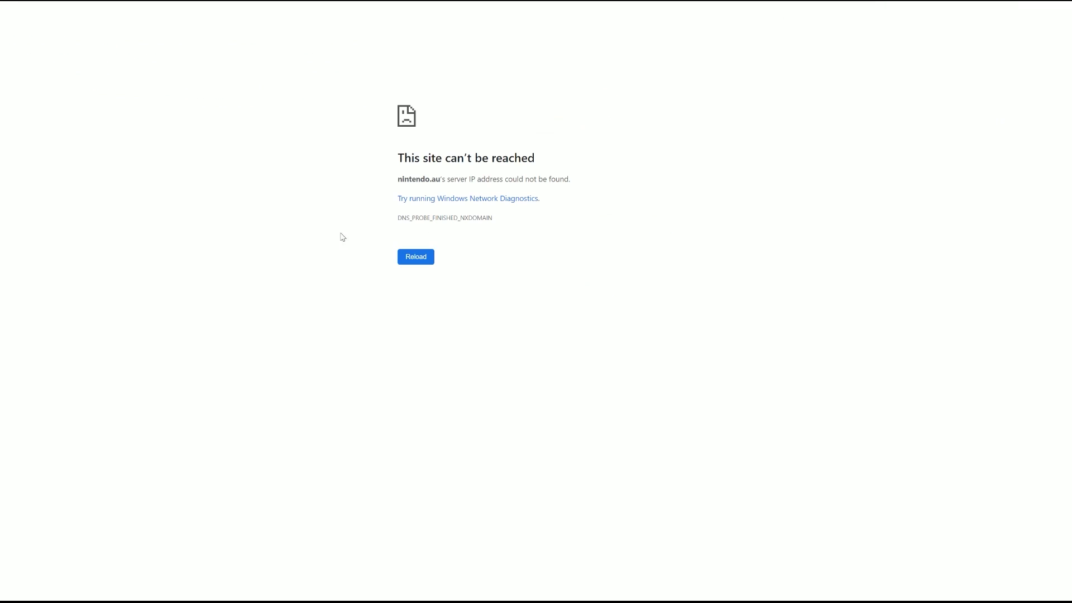
key("ctrl+l")
type("nintendo australia")
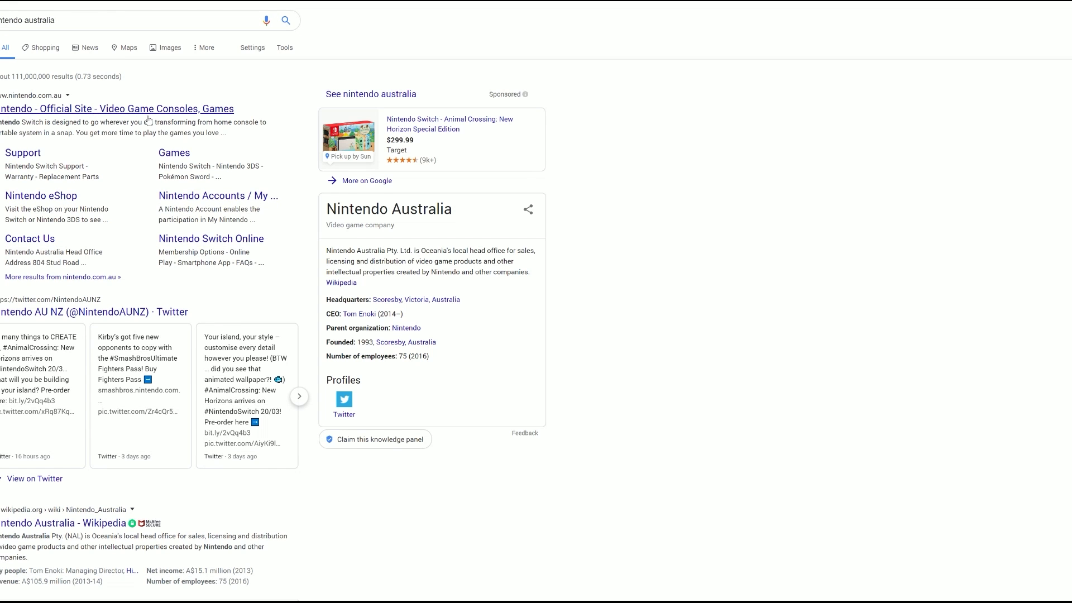
Step: Open the Nintendo Australia official site and stay on the Australian Pokémon Scarlet page
left_click(159, 110)
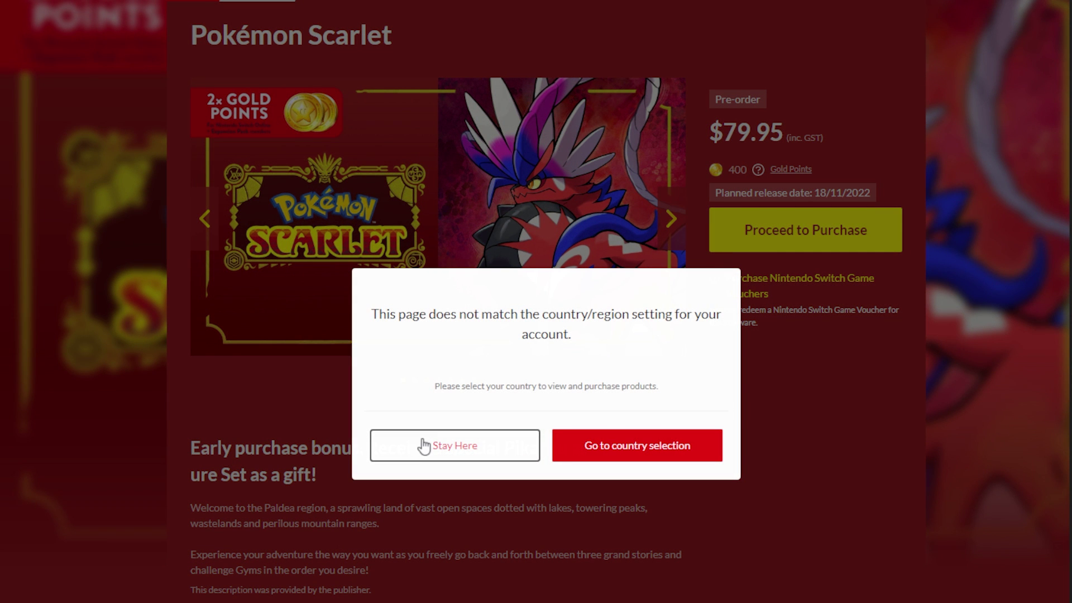
left_click(423, 446)
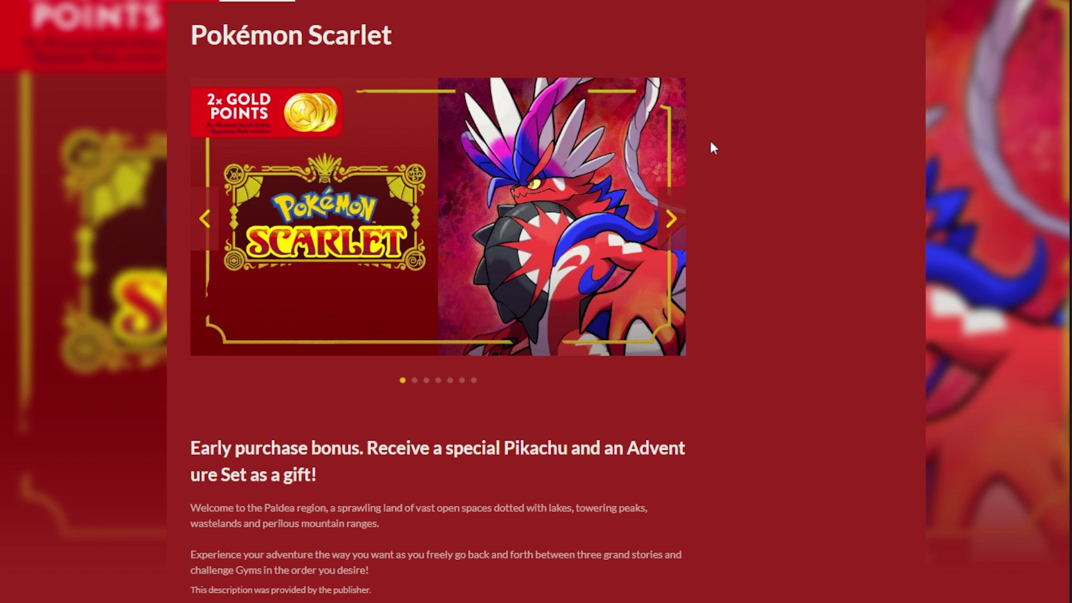
Step: Swipe through the Pokémon Scarlet preview images, ending on the Early Purchase Bonus image
scroll(809, 190, "down", 5)
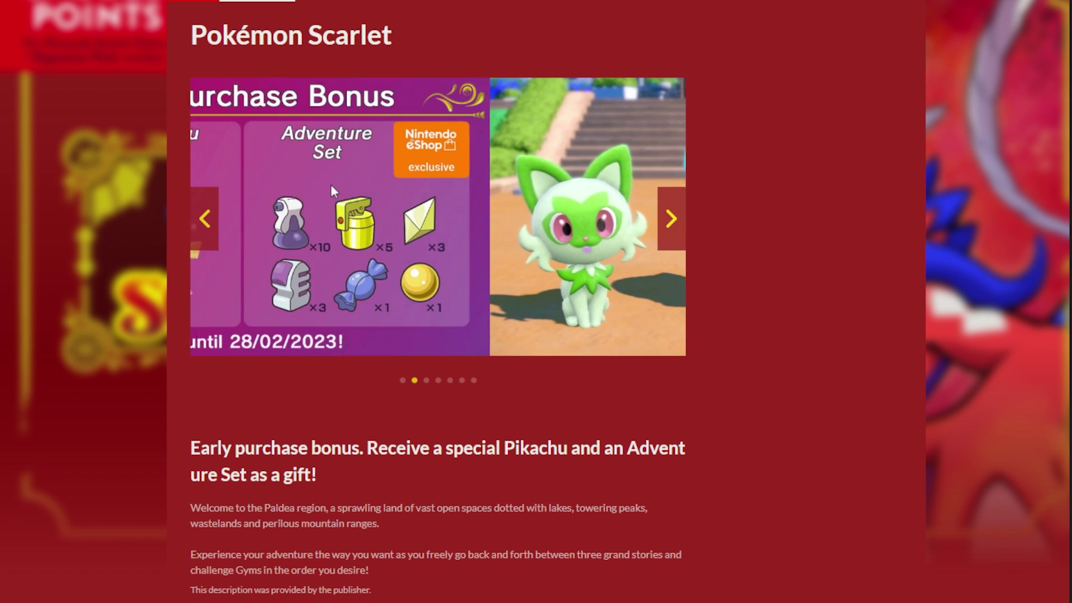
left_click_drag(634, 209, 530, 198)
left_click_drag(625, 207, 180, 183)
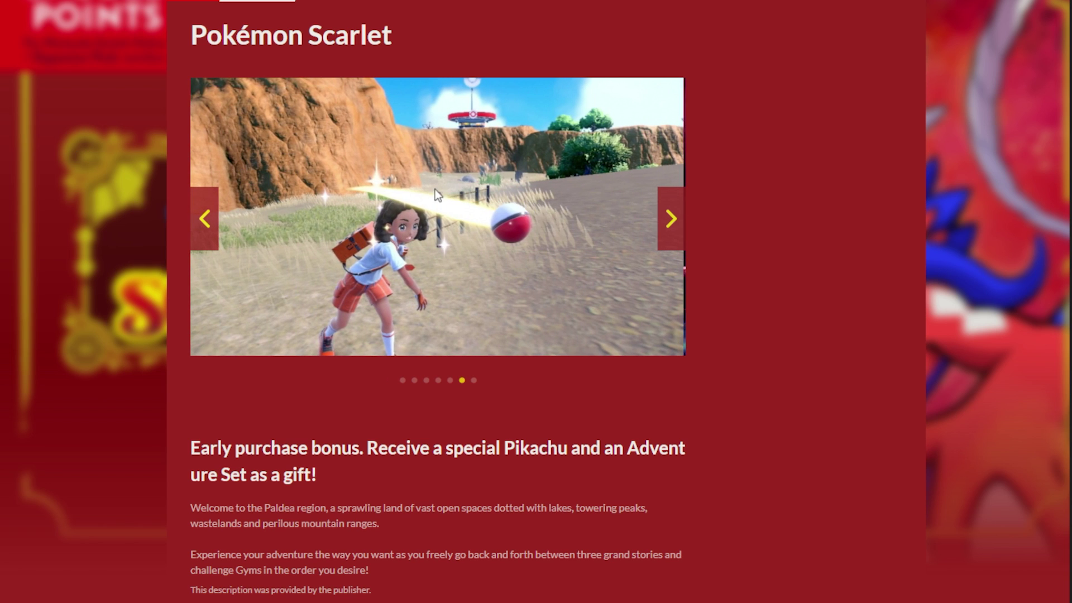
left_click_drag(635, 222, 693, 221)
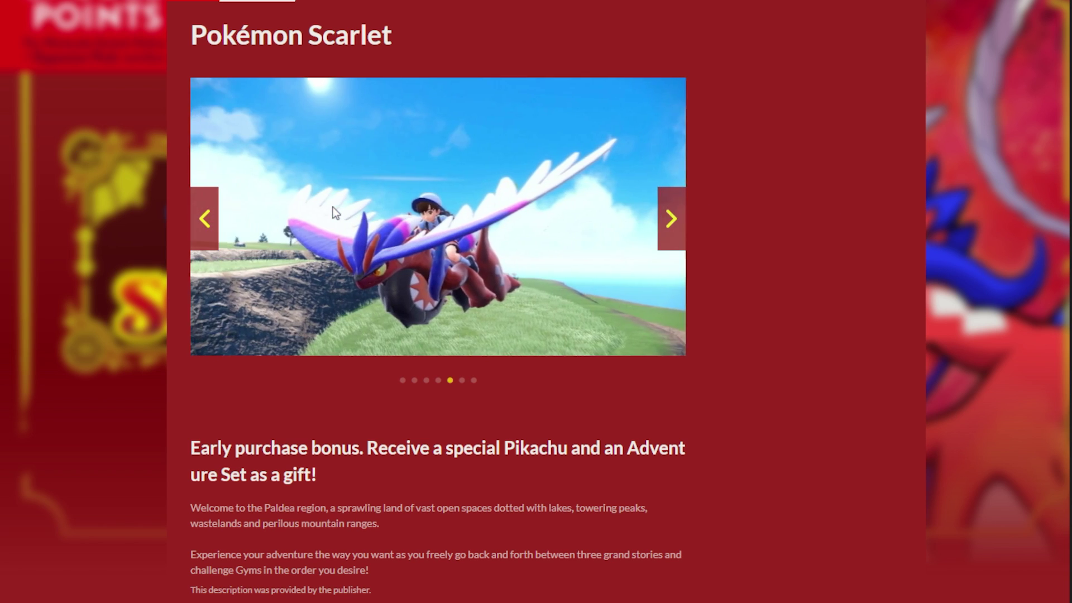
left_click_drag(333, 207, 676, 212)
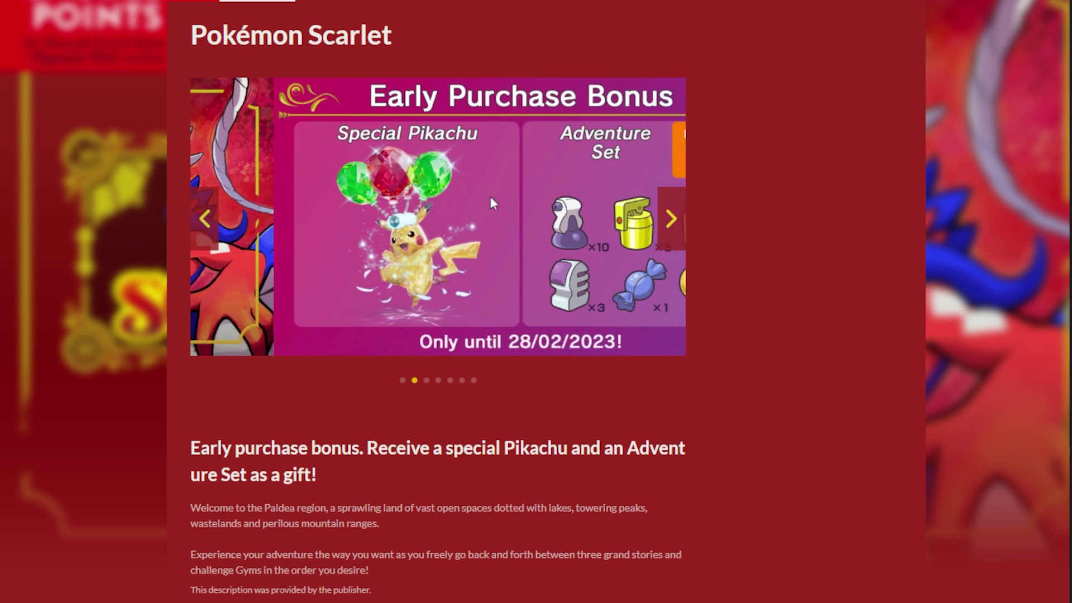
left_click_drag(490, 196, 570, 195)
left_click_drag(505, 218, 379, 219)
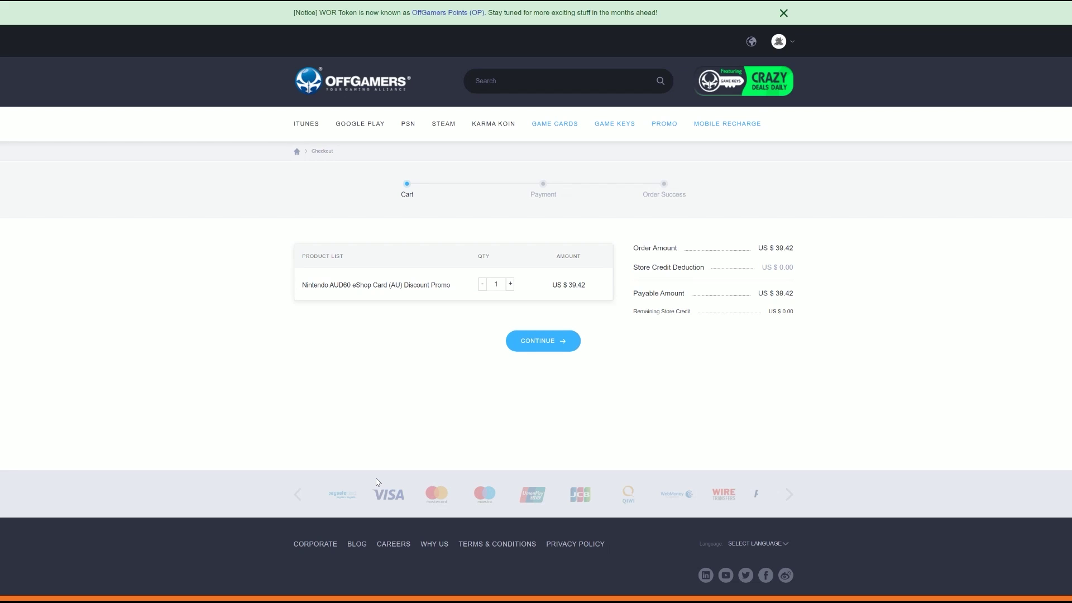
Step: Continue from the cart and place the AUD60 eShop Card order for payment
left_click(560, 350)
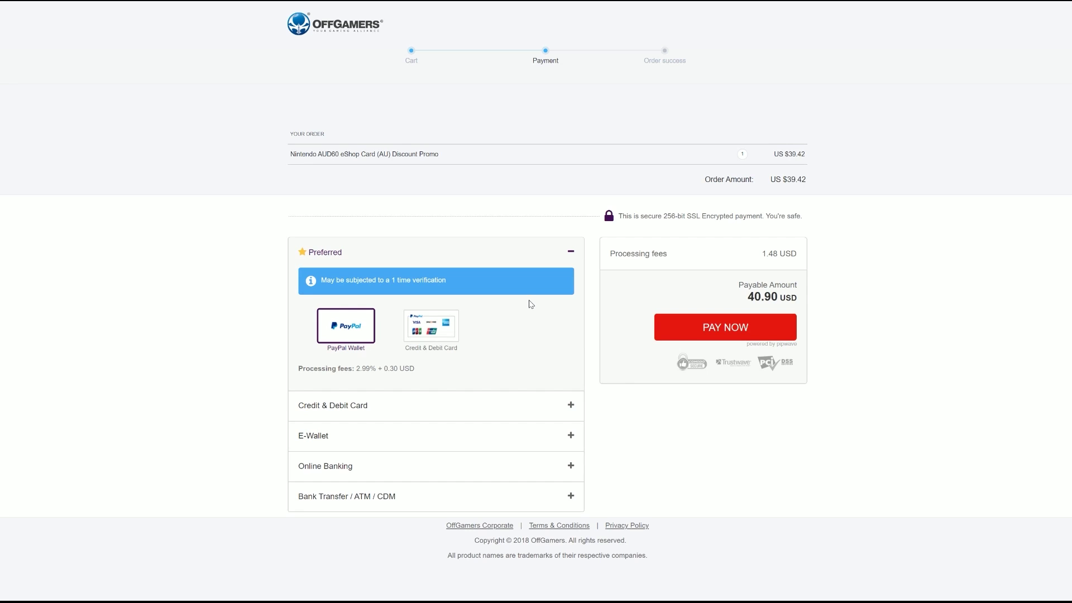
left_click(688, 329)
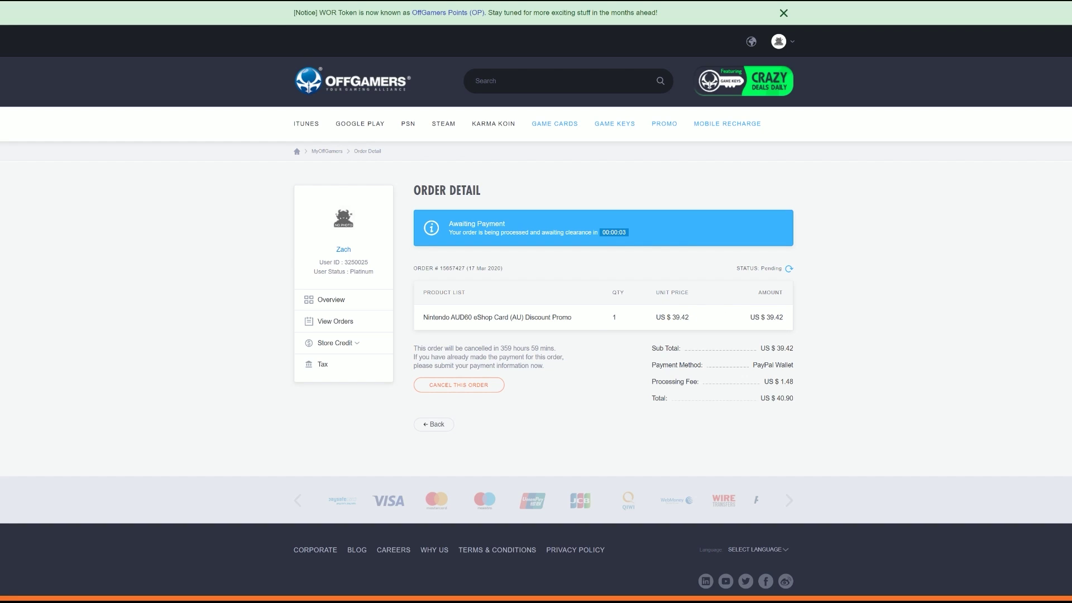
Step: Complete the PayPal payment and scroll through the finished order details
left_click_drag(472, 317, 447, 316)
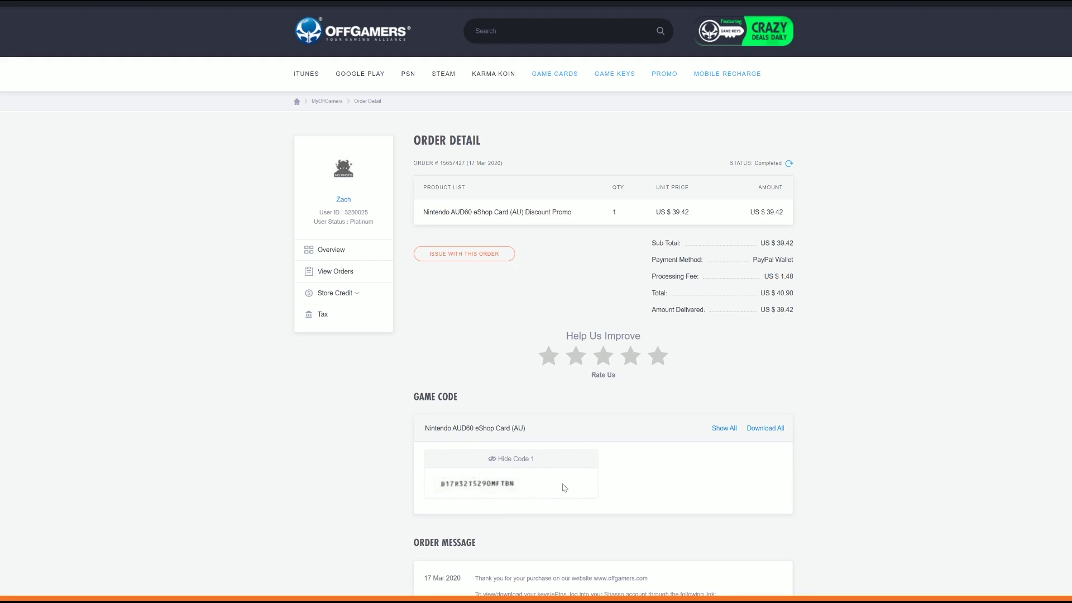
scroll(564, 487, "down", 1)
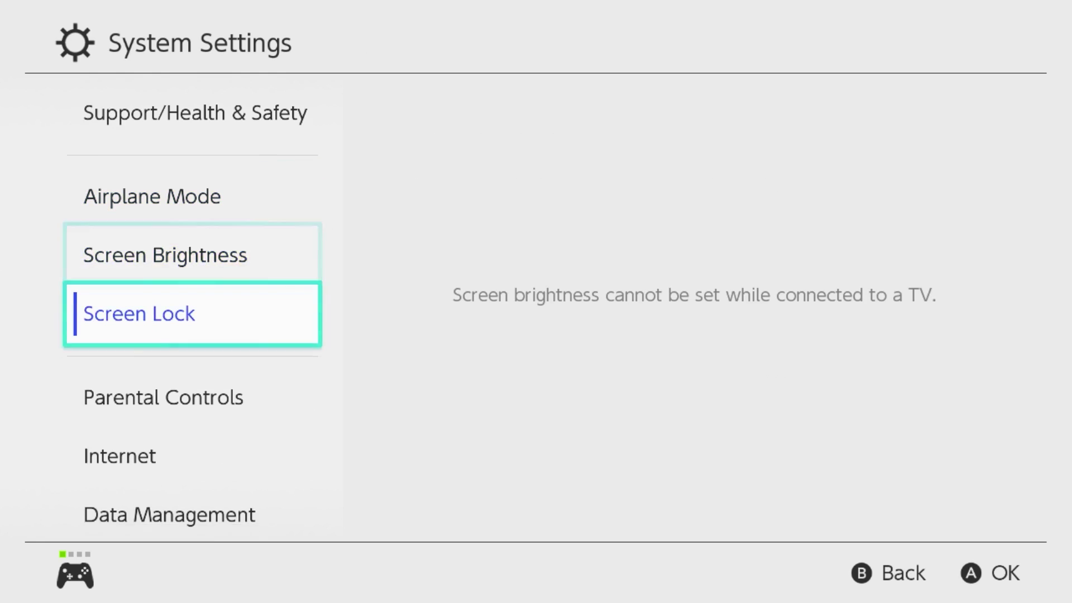
Step: Navigate to Users, choose Add User, and close the running game
key("Down")
key("Right")
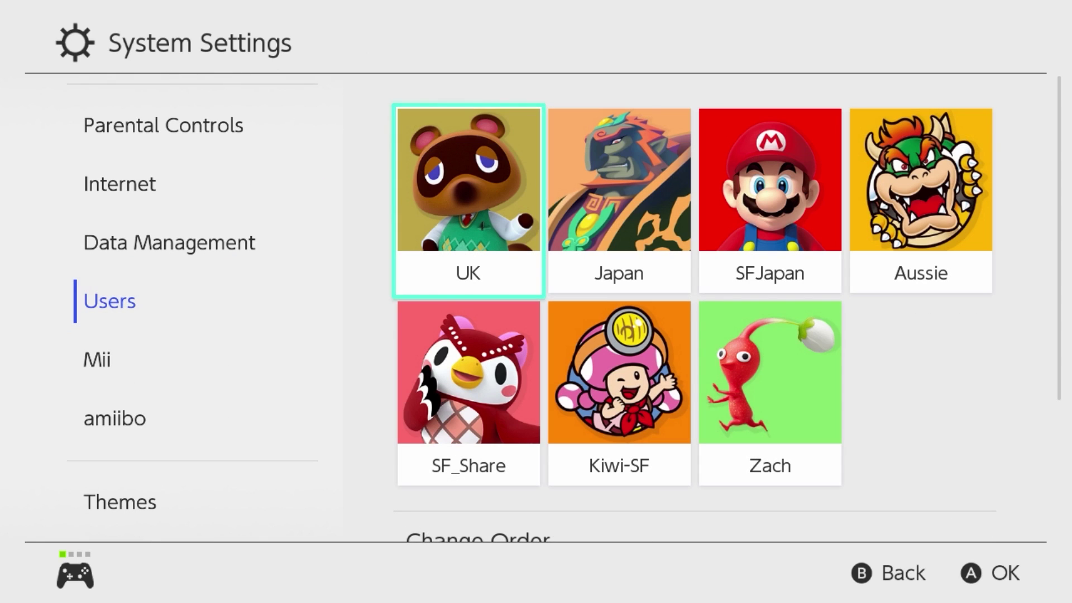
key("Down")
key("Right")
key("Right")
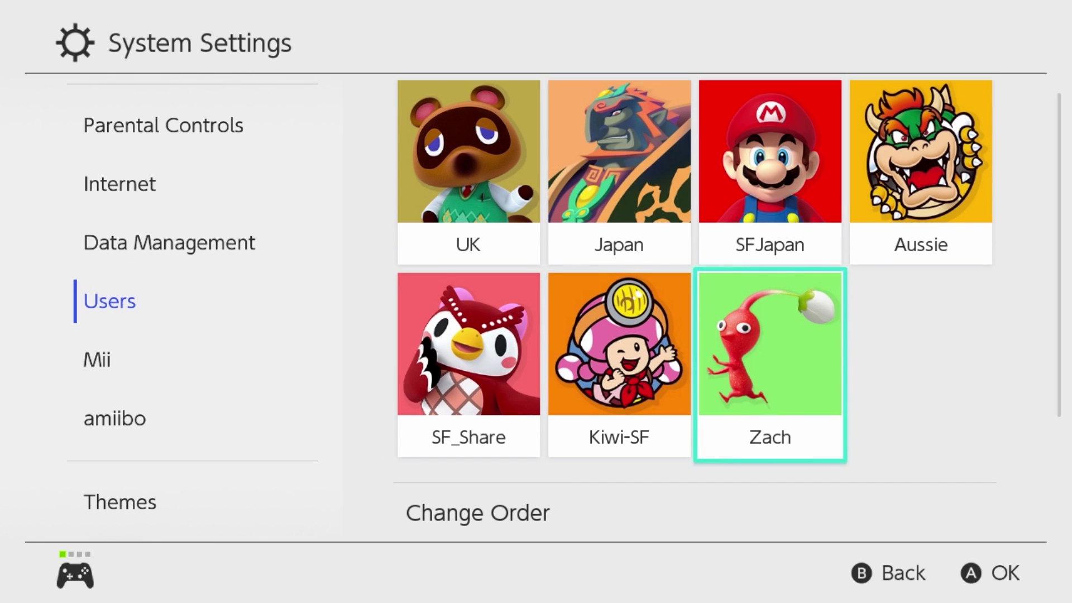
key("Down")
key("Down")
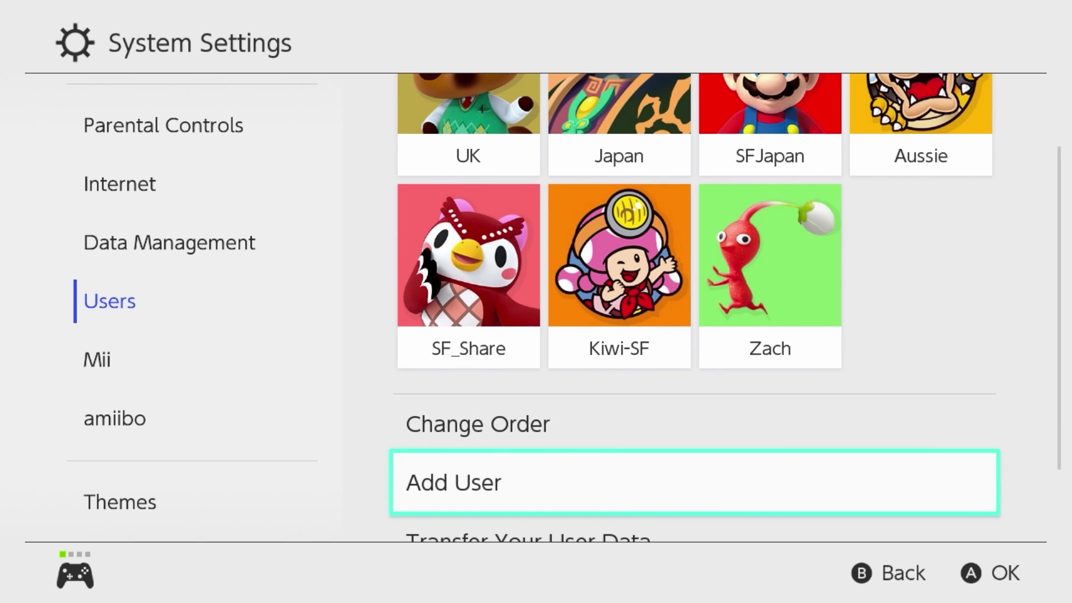
key("Return")
key("Right")
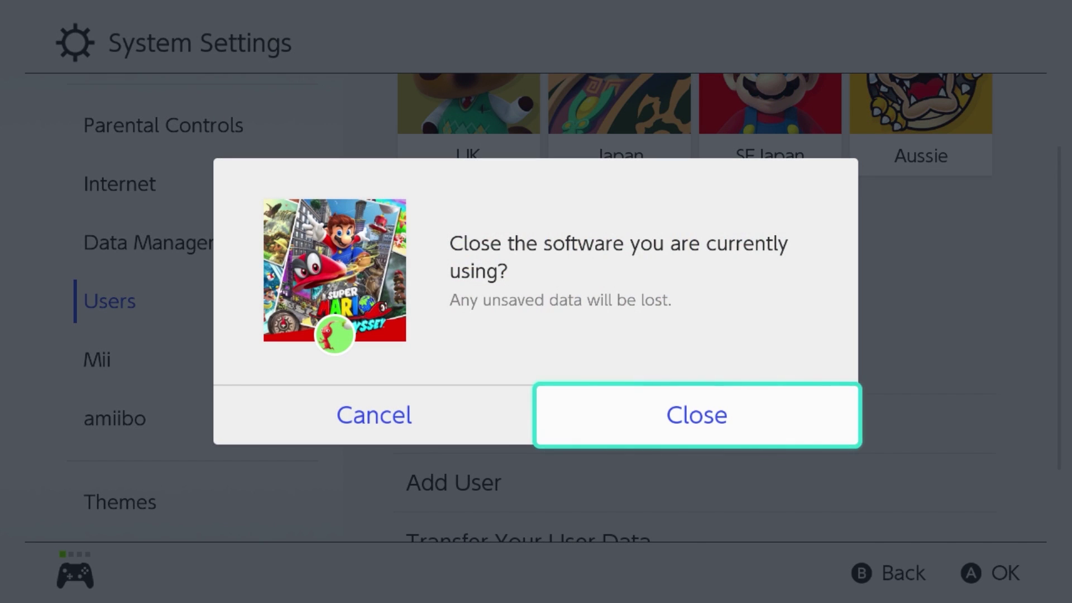
key("Return")
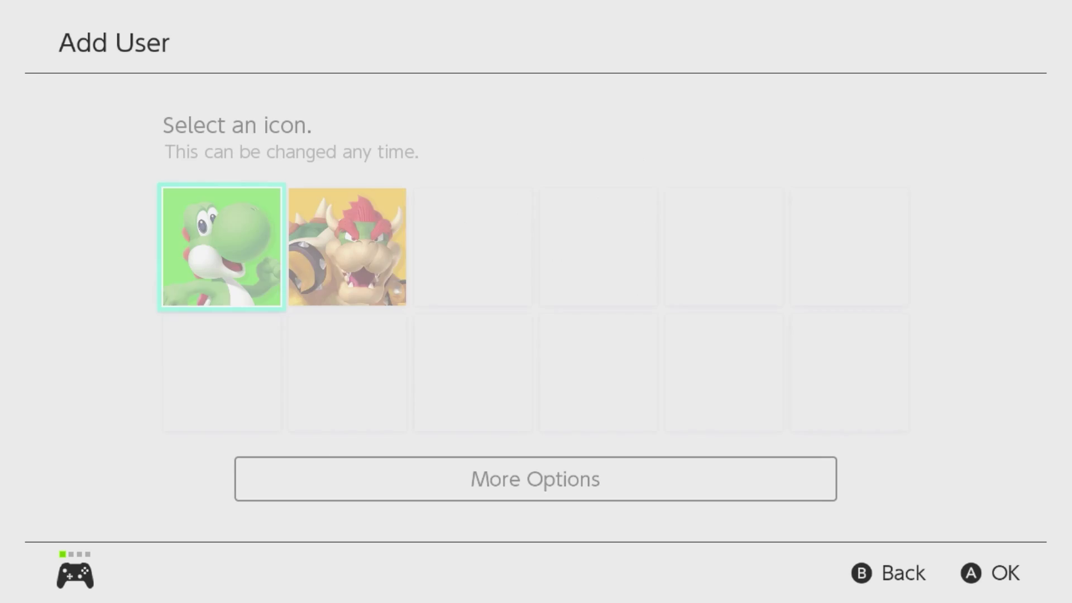
Step: Pick Timmy & Tommy as the character for the new user's icon
left_click(221, 372)
key("Down")
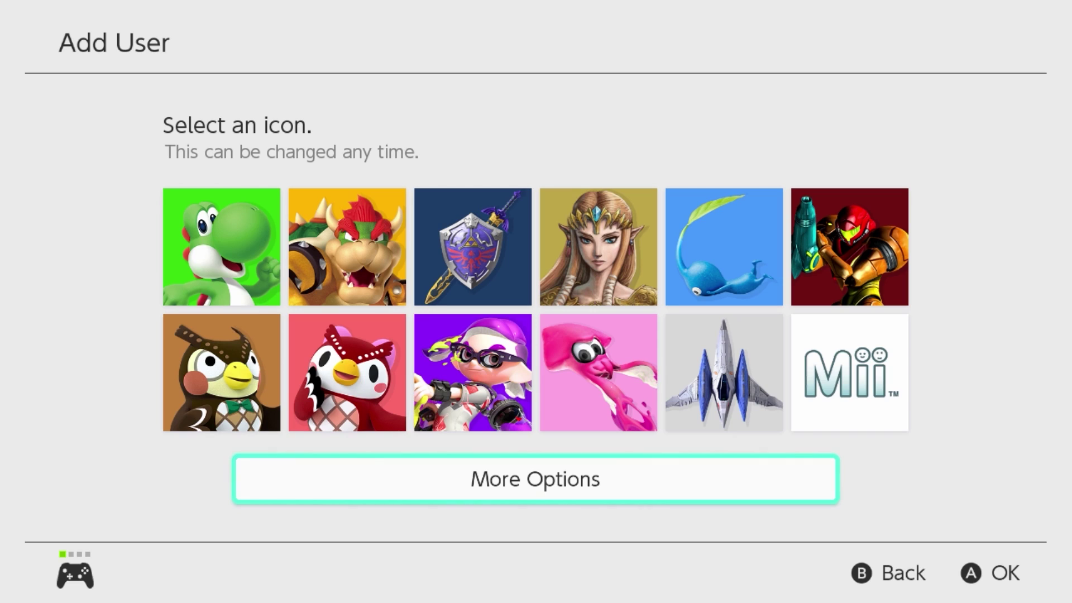
key("Return")
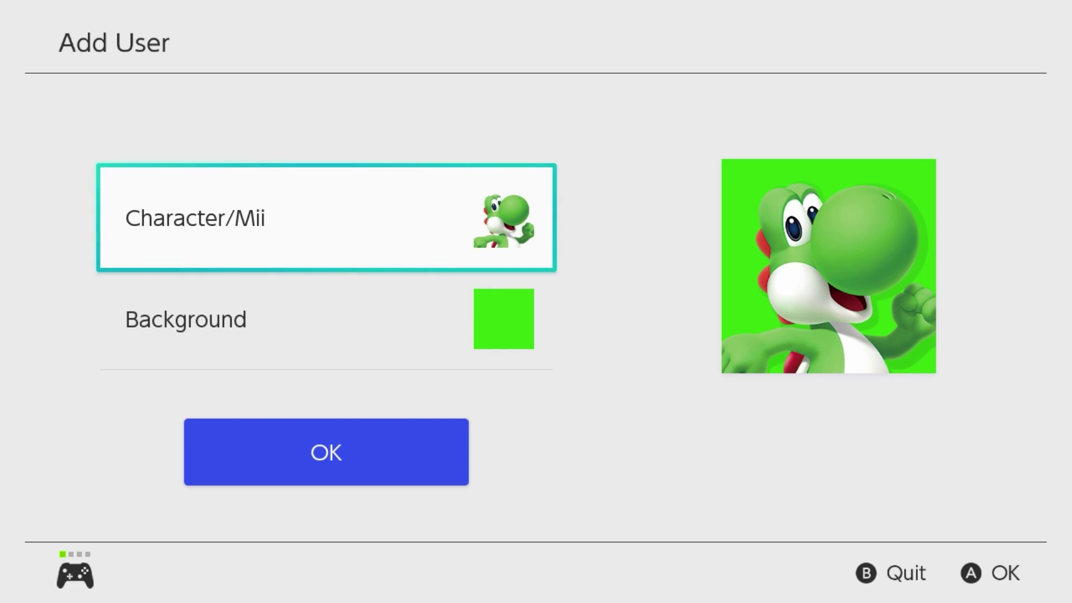
key("Return")
key("Down")
key("Down")
key("Down")
key("Down")
key("Down")
key("Down")
key("Down")
key("Down")
key("Down")
key("Down")
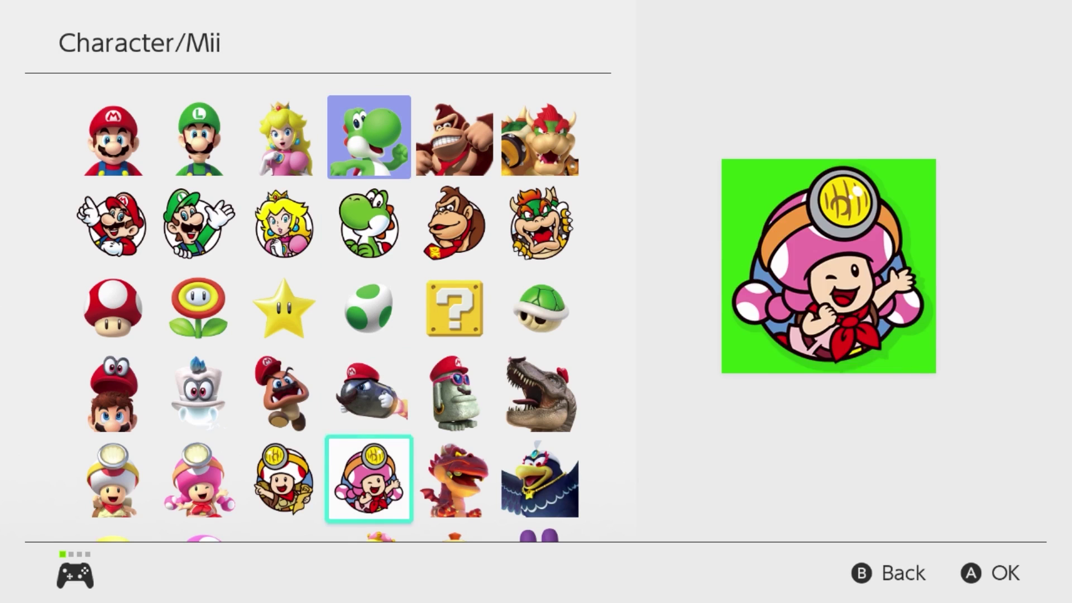
key("Down")
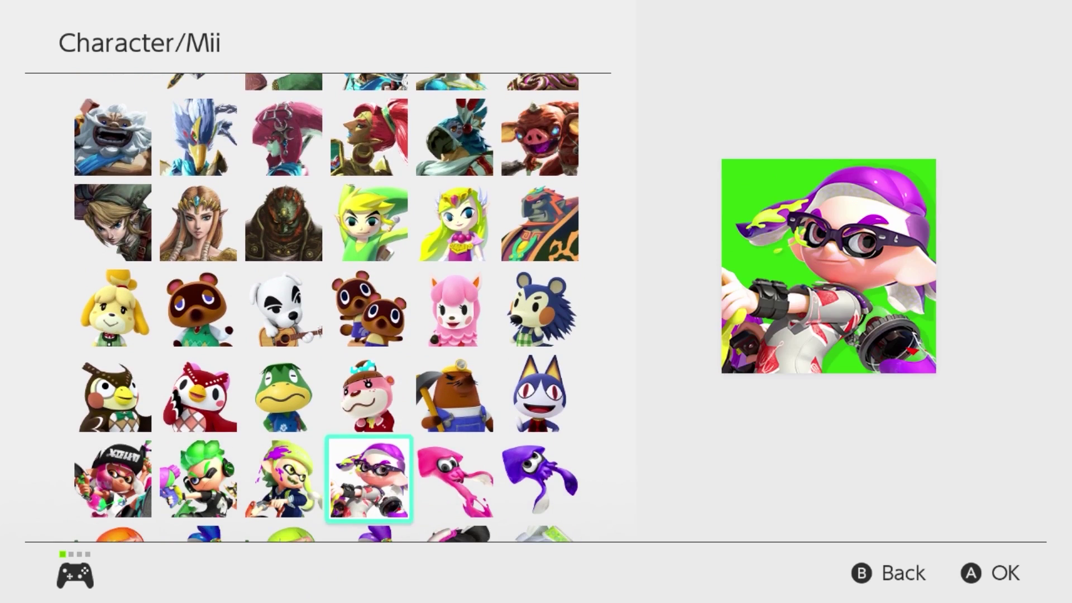
key("Up")
key("Up")
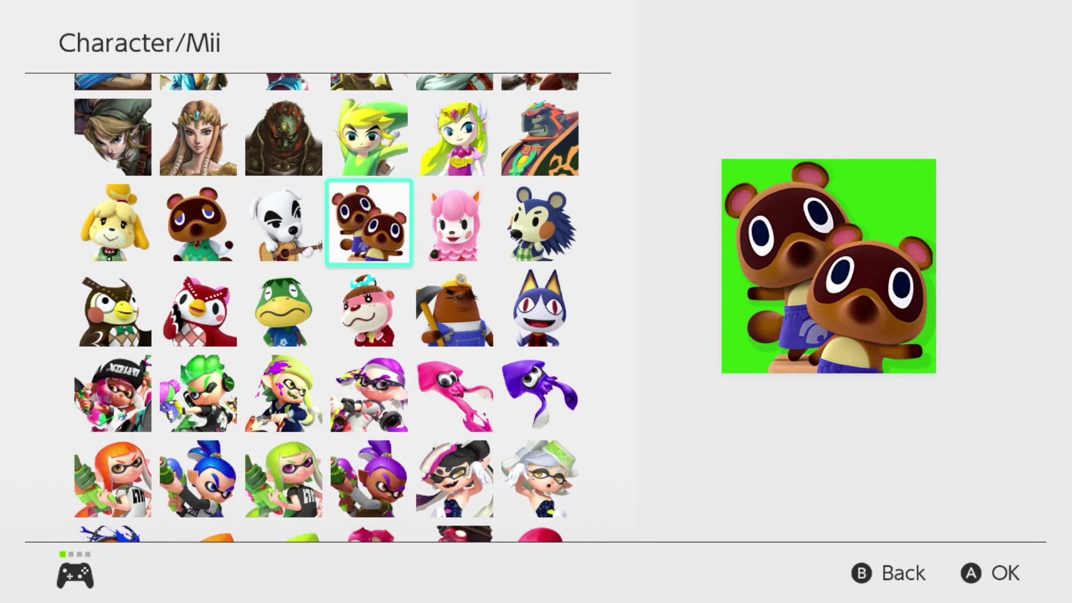
key("Return")
Step: Give the icon a yellow background after previewing other colours
key("Down")
key("Return")
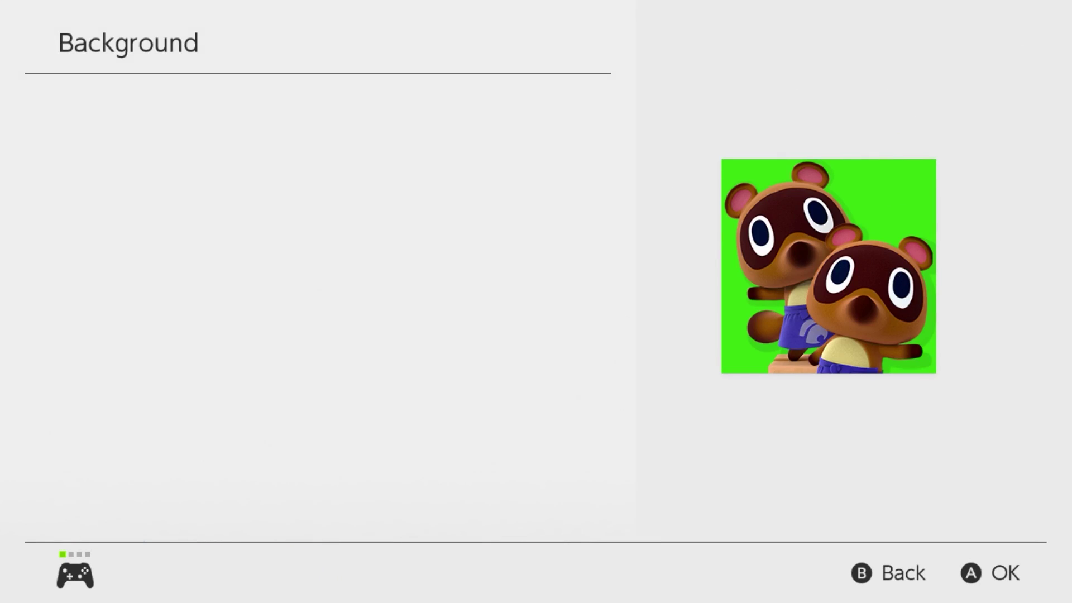
key("Up")
key("Up")
key("Left")
key("Right")
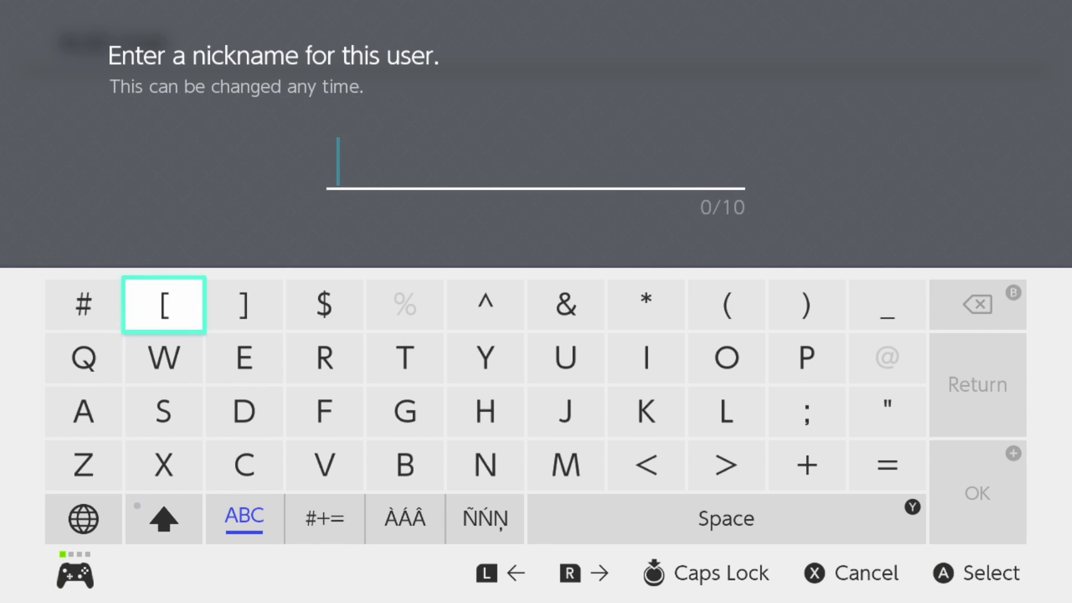
Step: Enter the nickname 'Aussie' and confirm adding the new user
key("Down")
key("Down")
key("Left")
type("A")
key("Up")
key("Right")
key("Right")
key("Right")
key("Right")
key("Right")
key("Right")
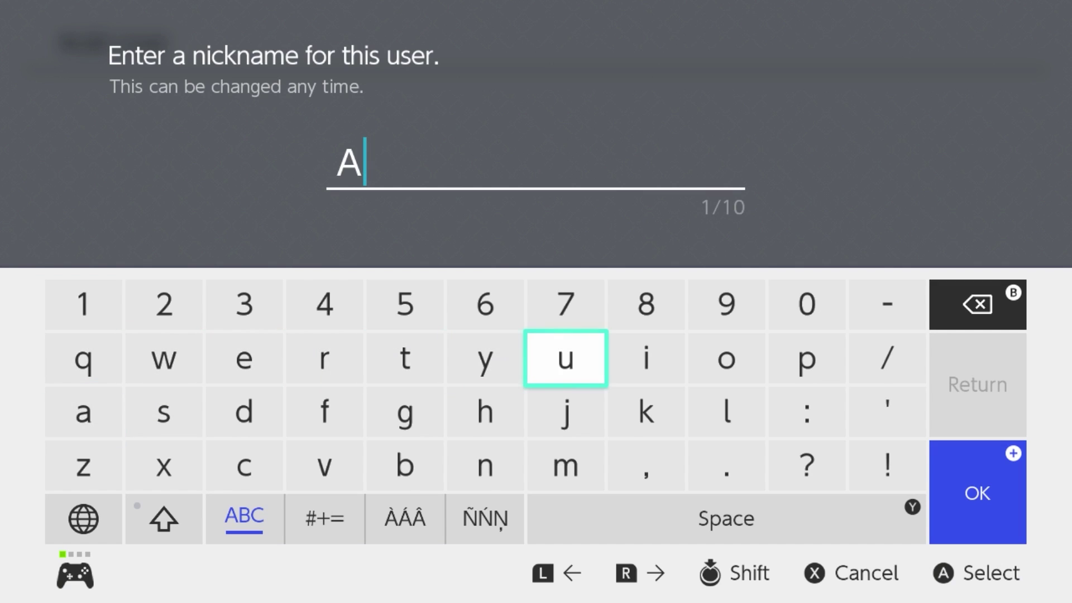
type("u")
key("Down")
key("Left")
key("Left")
key("Left")
key("Left")
key("Left")
type("ss")
key("Up")
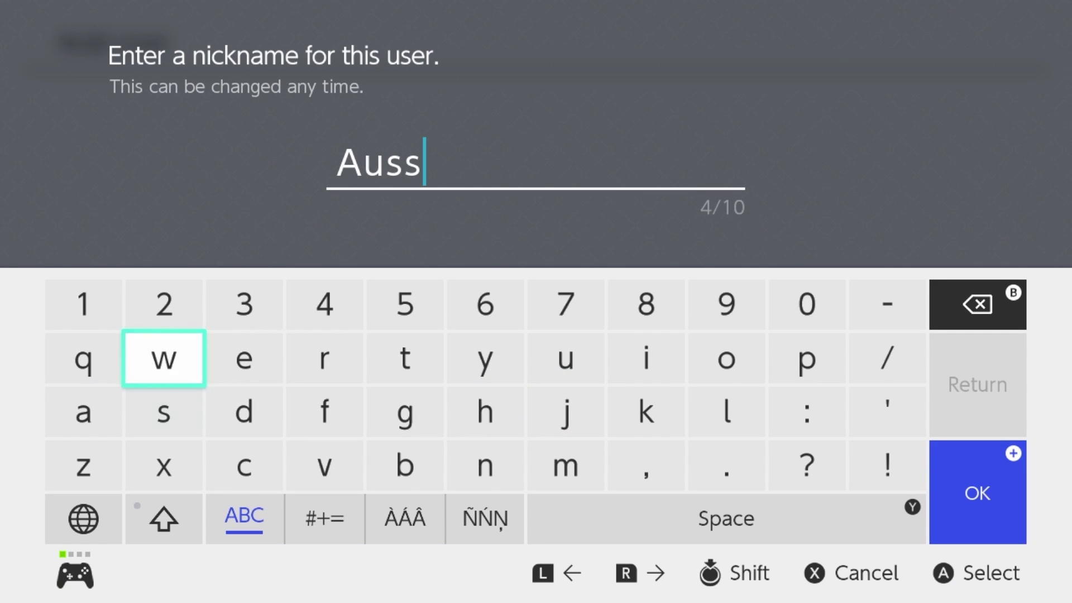
key("Right")
key("Right")
key("Right")
key("Right")
key("Right")
key("Right")
type("i")
key("Left")
key("Left")
key("Left")
key("Left")
key("Left")
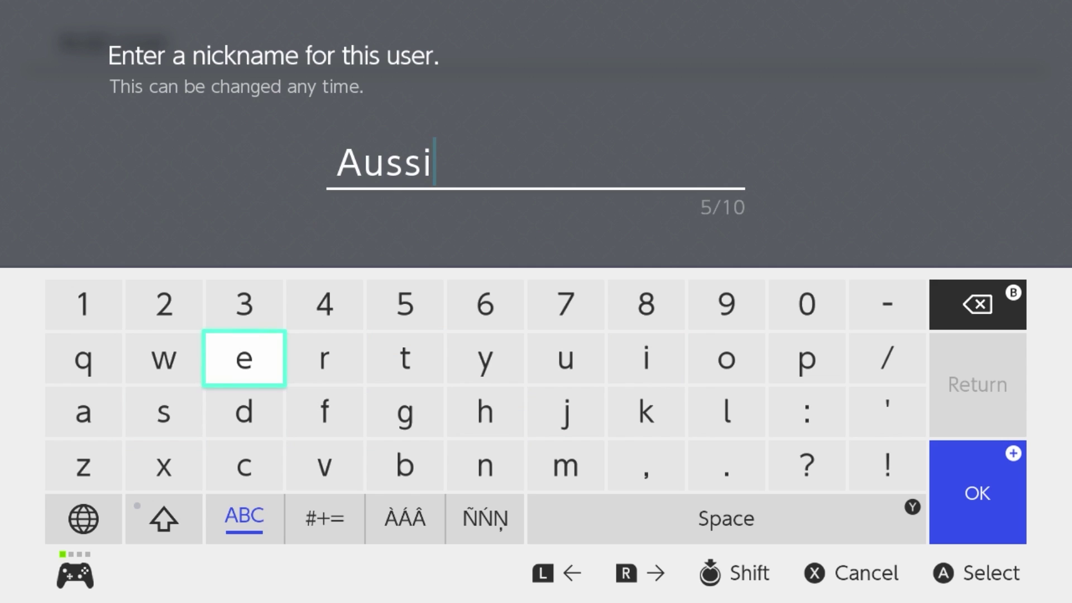
type("e")
key("Return")
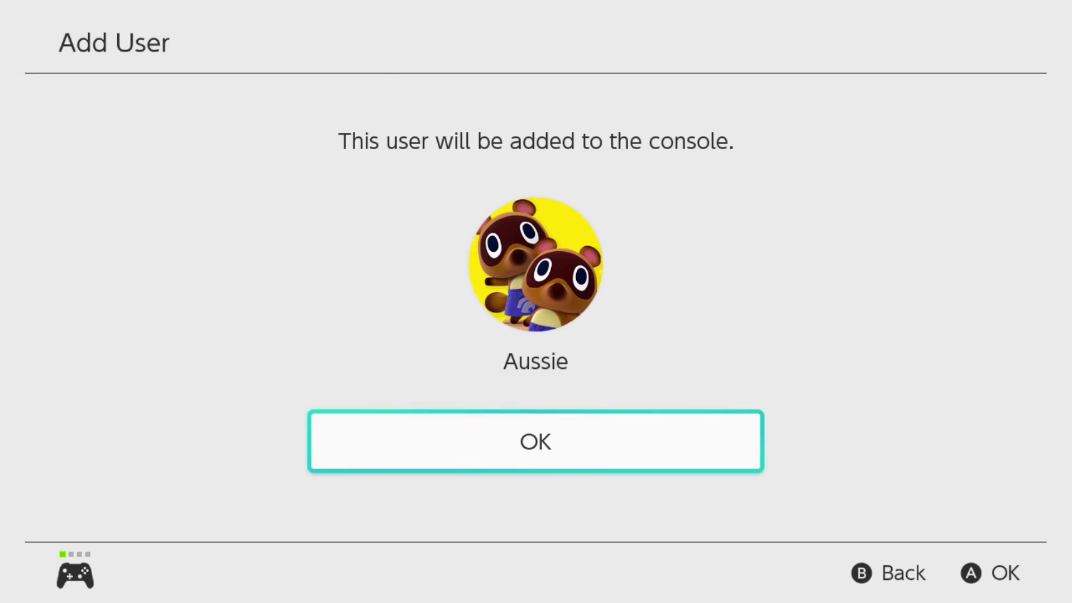
key("Return")
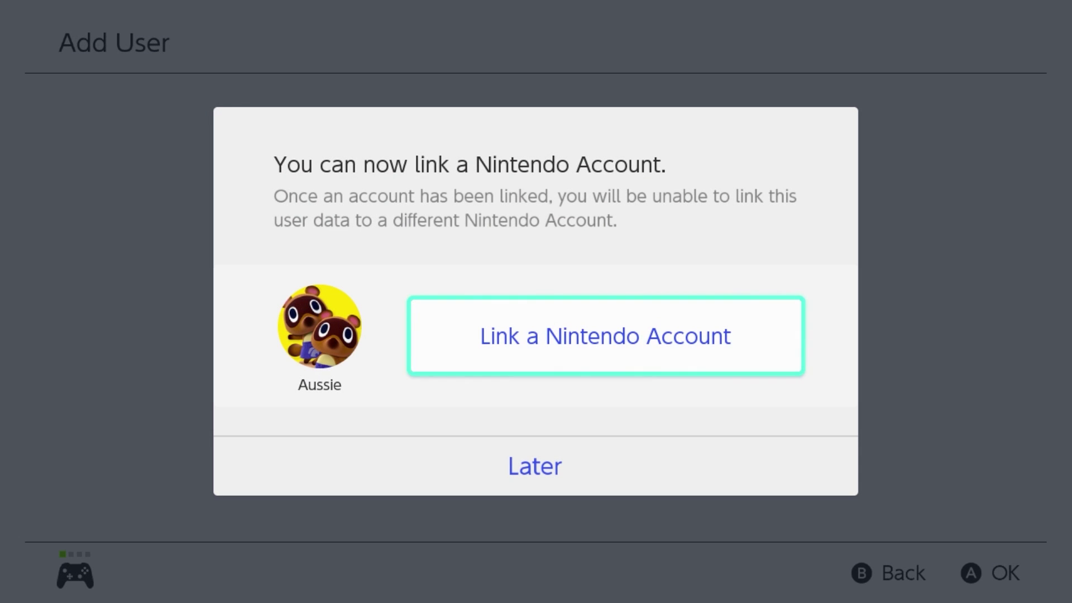
Step: Start linking a Nintendo Account to Aussie by signing in with the account's e-mail address
key("Return")
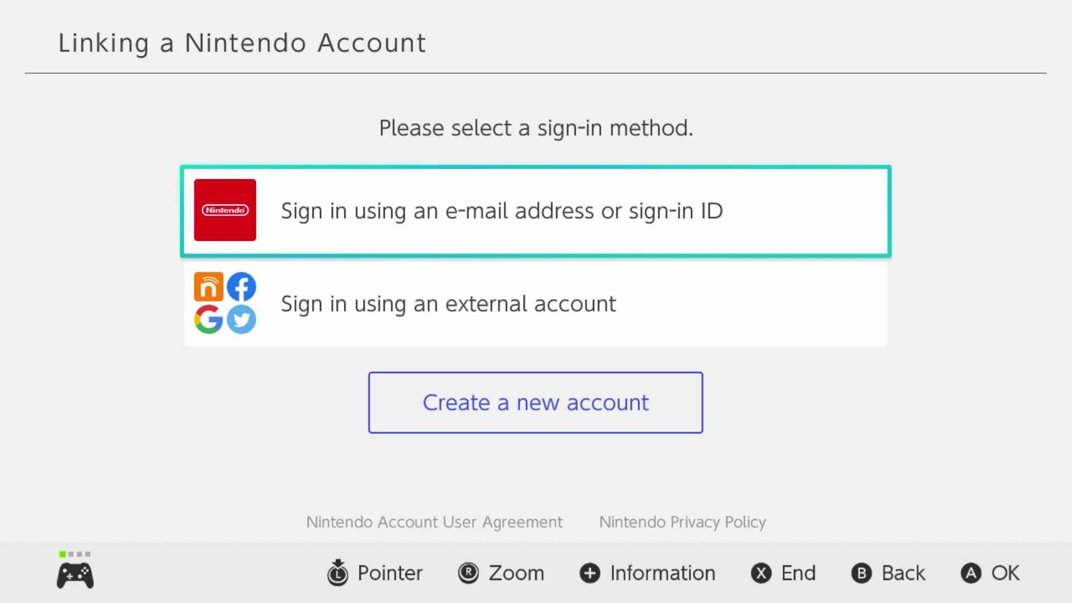
key("Return")
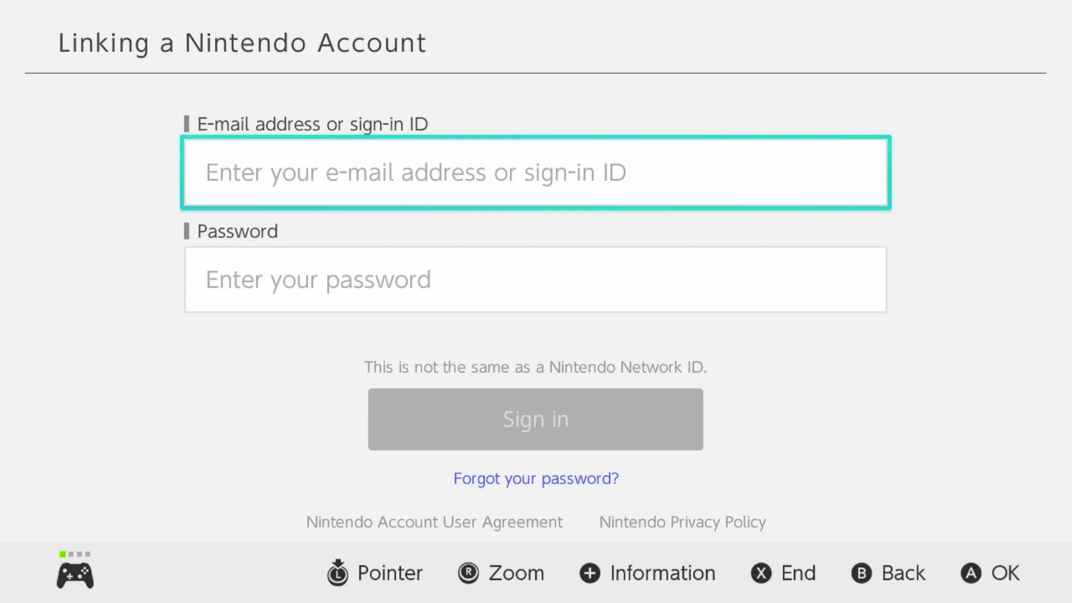
key("Return")
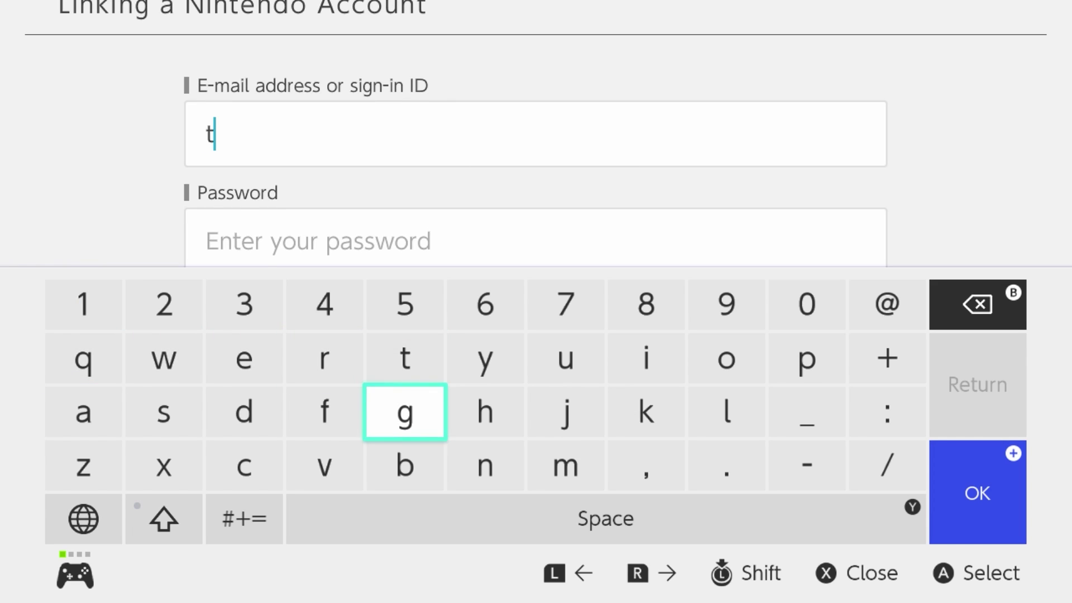
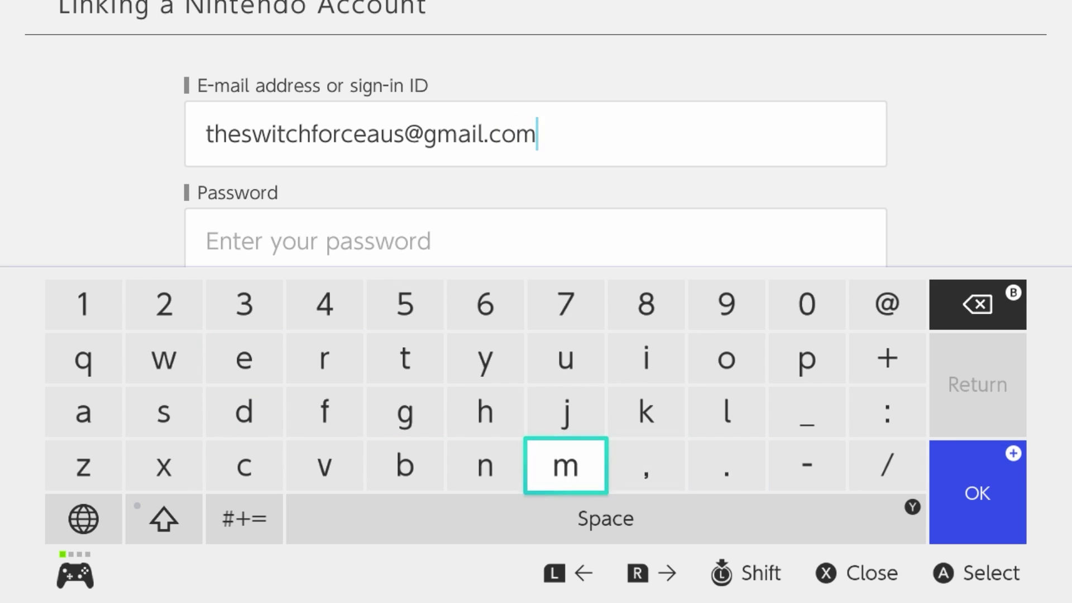
key("Return")
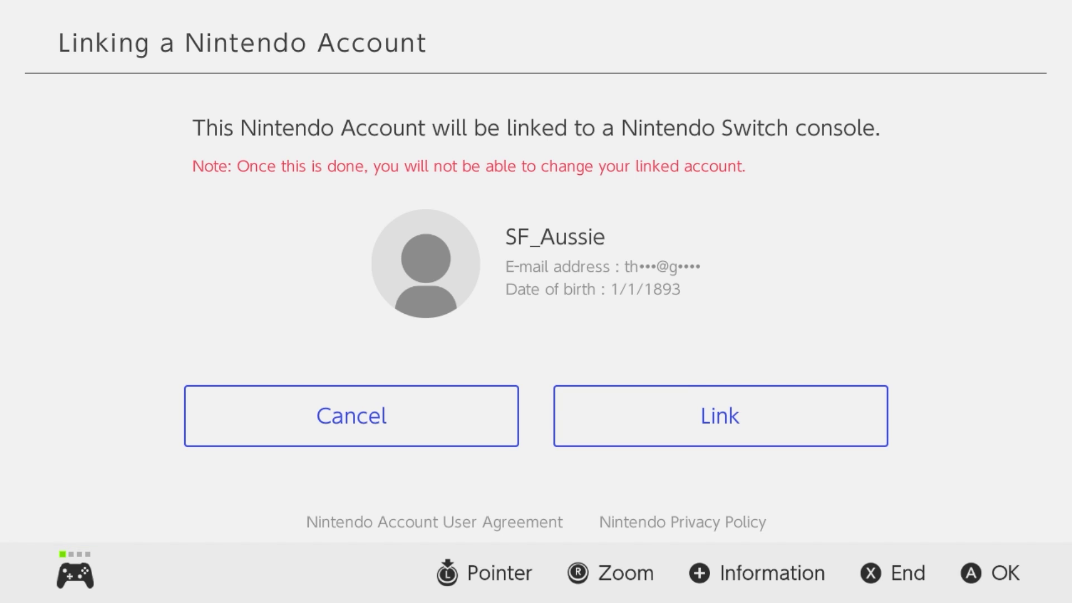
Step: Confirm linking the Nintendo Account to Aussie and acknowledge the success message
key("Right")
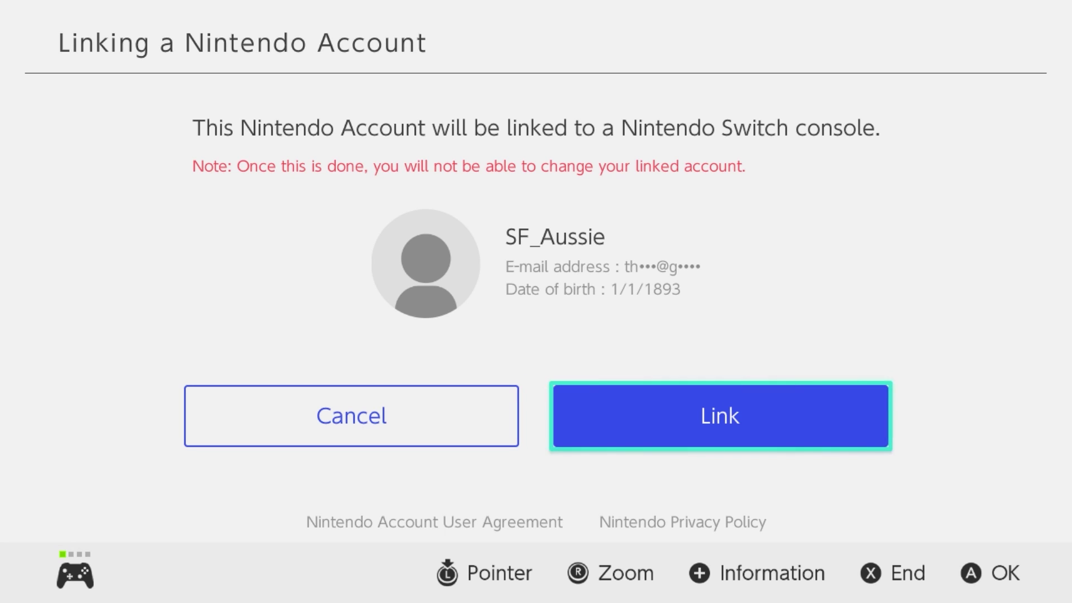
key("Return")
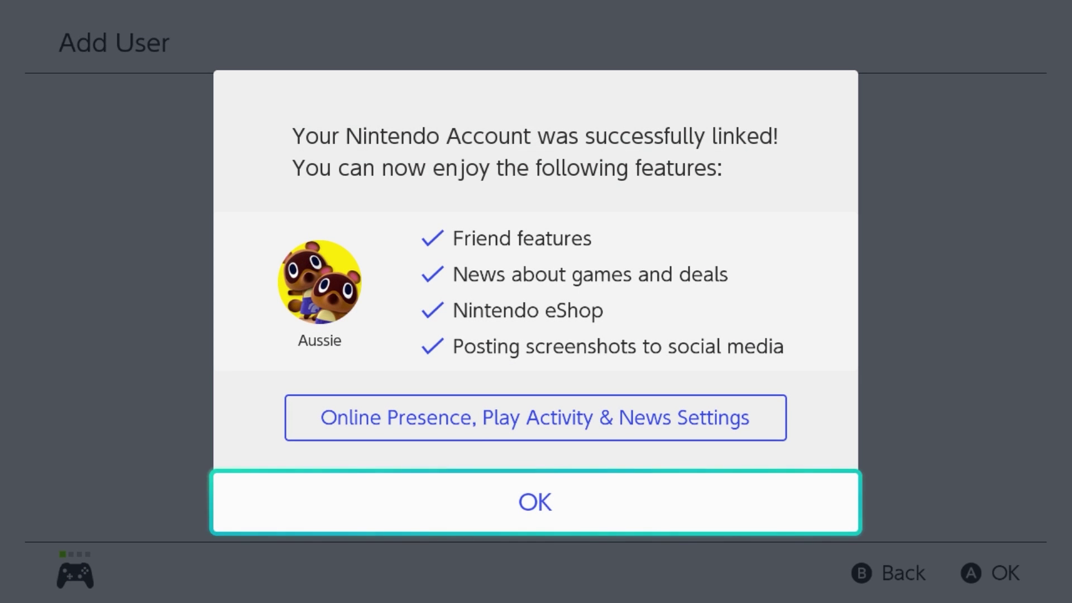
key("Return")
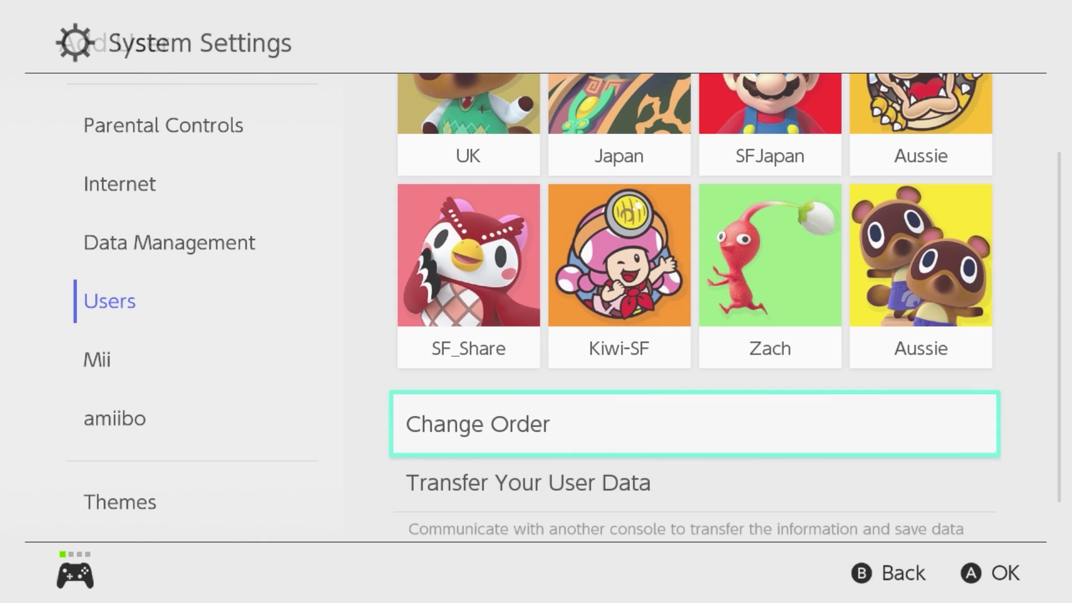
Step: Exit System Settings to Home and launch the Nintendo eShop
key("Left")
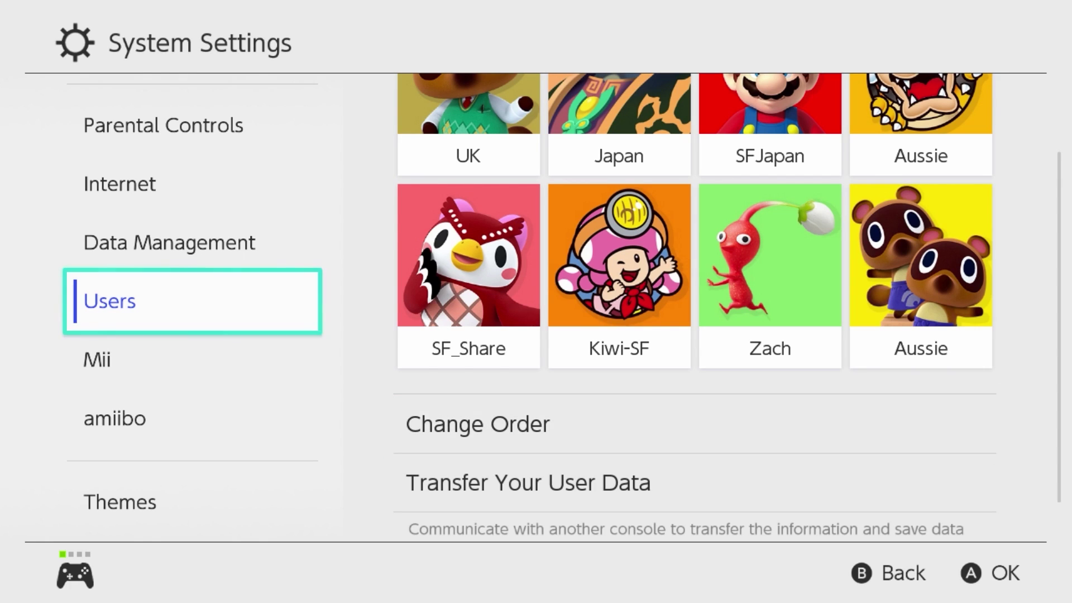
key("Escape")
key("Left")
key("Left")
key("Left")
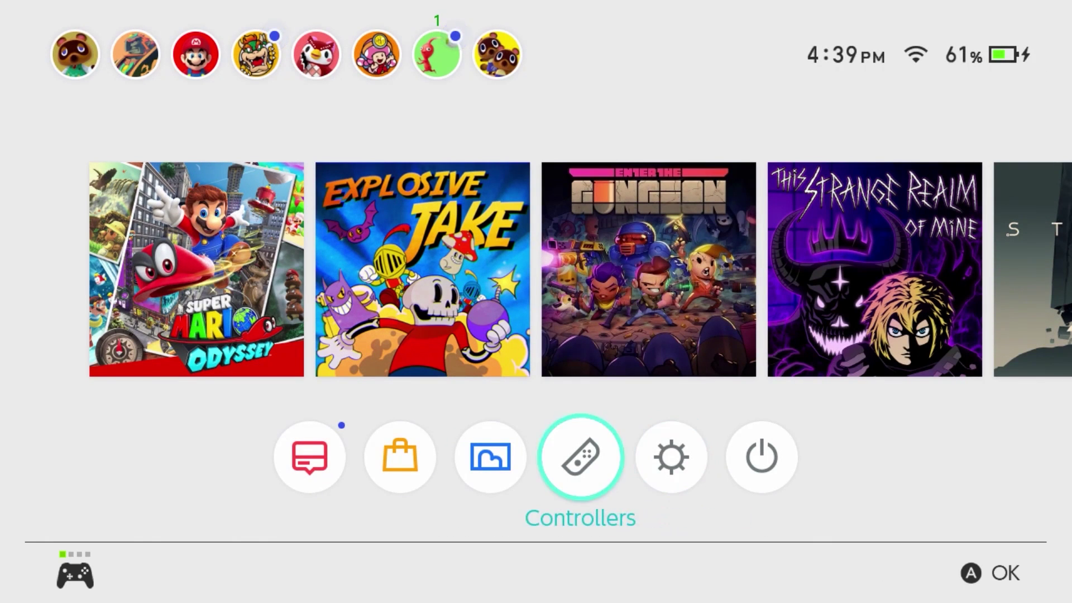
key("Return")
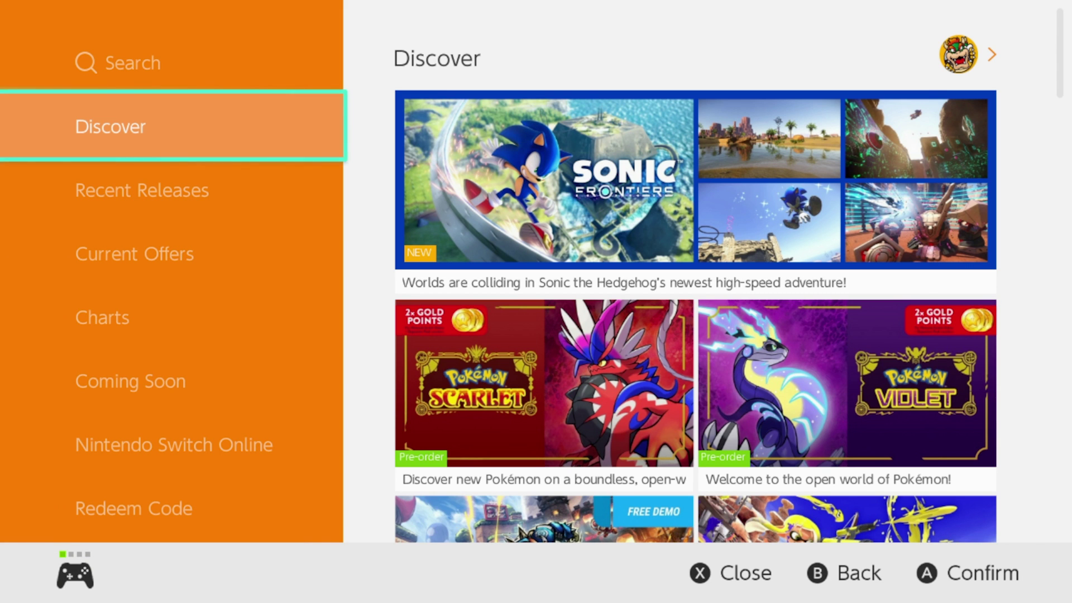
Step: Select the Pokémon Scarlet banner among the Discover page's featured games
key("Right")
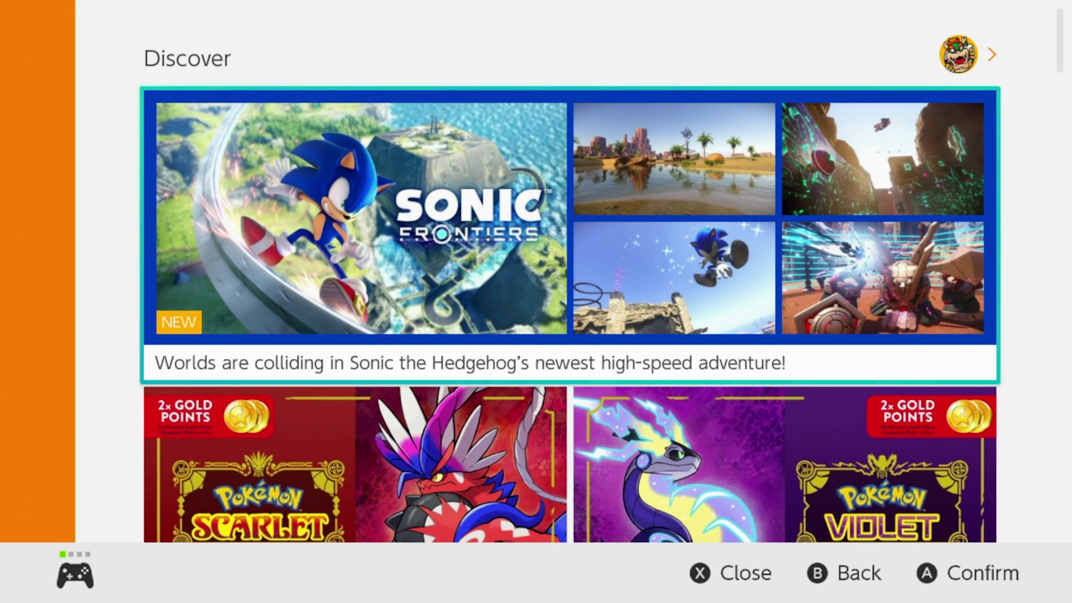
key("Down")
key("Right")
key("Left")
key("Right")
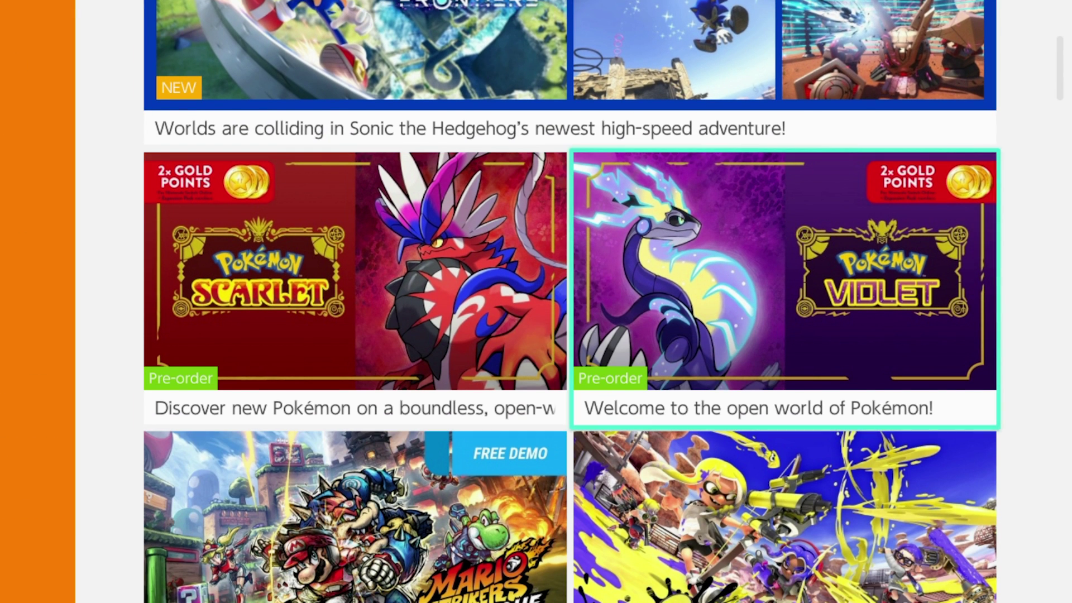
key("Left")
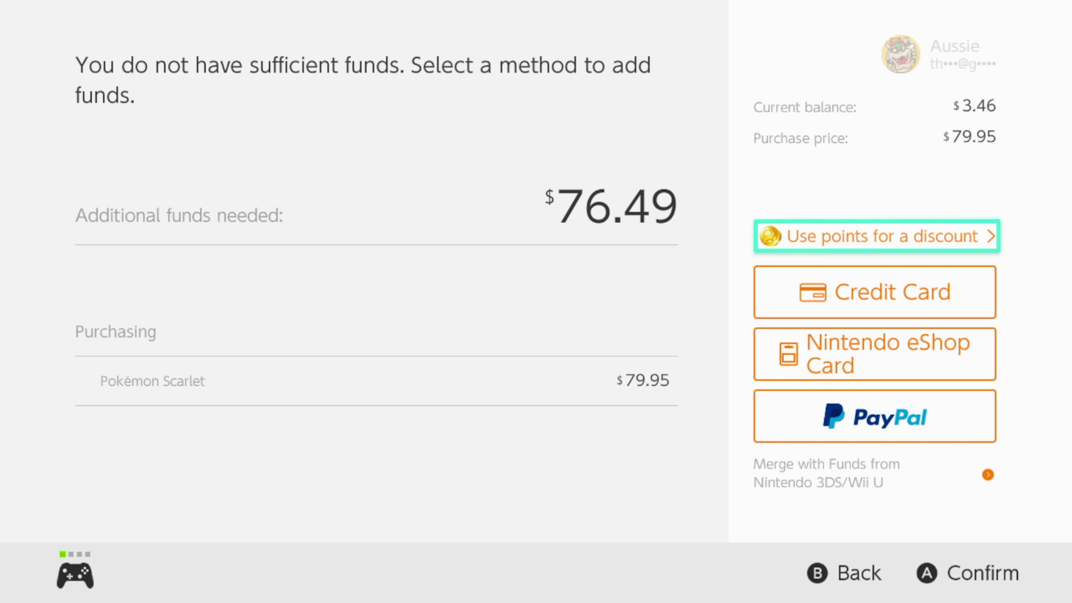
Step: Open the Nintendo eShop Card prepaid code entry, then back out to Scarlet's $79.95 page
key("Down")
key("Down")
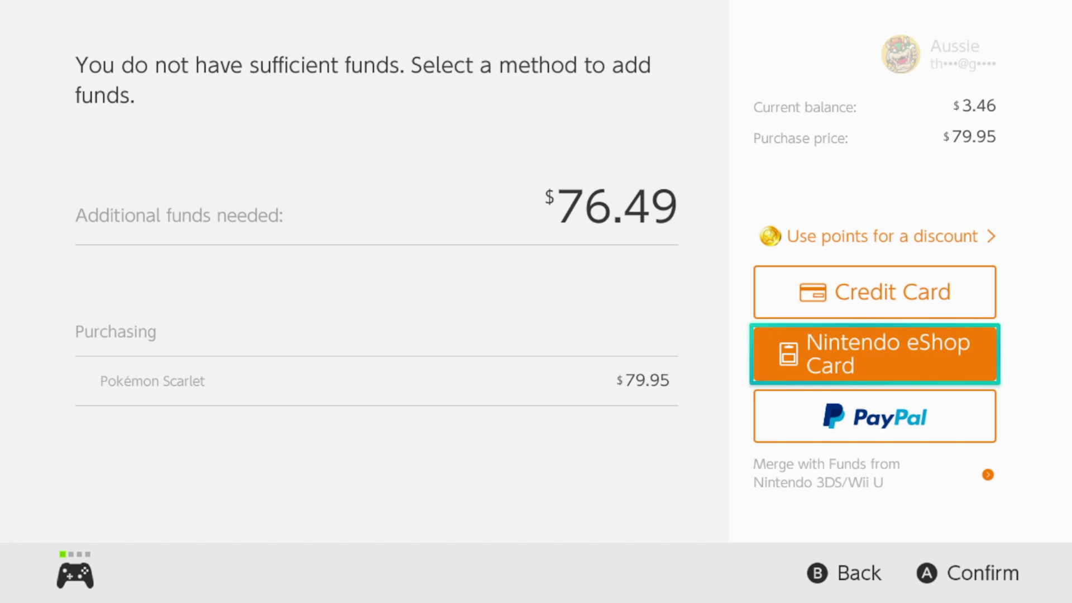
key("Return")
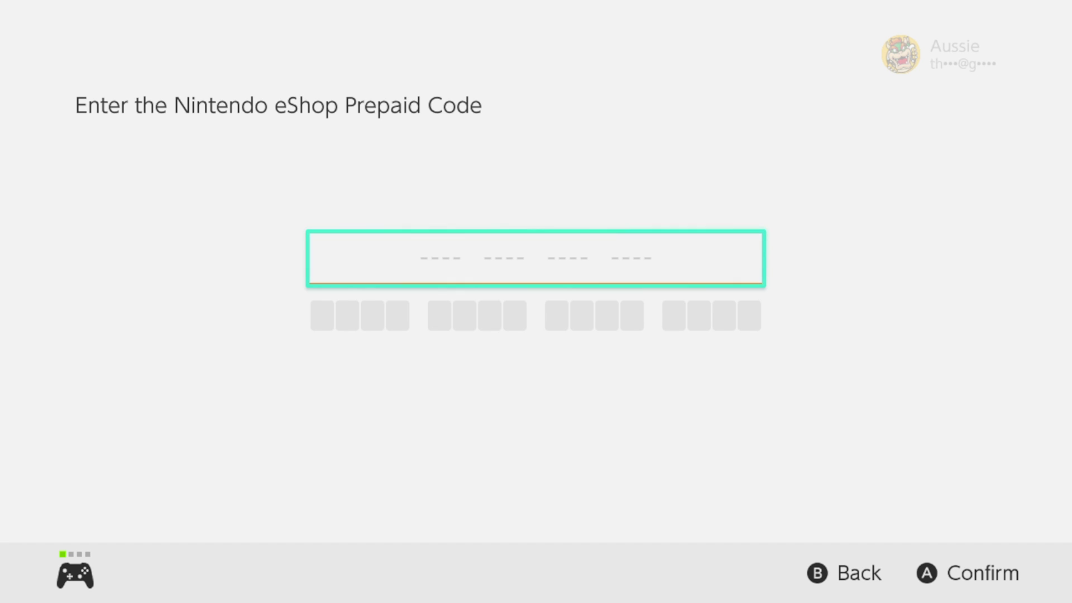
key("Escape")
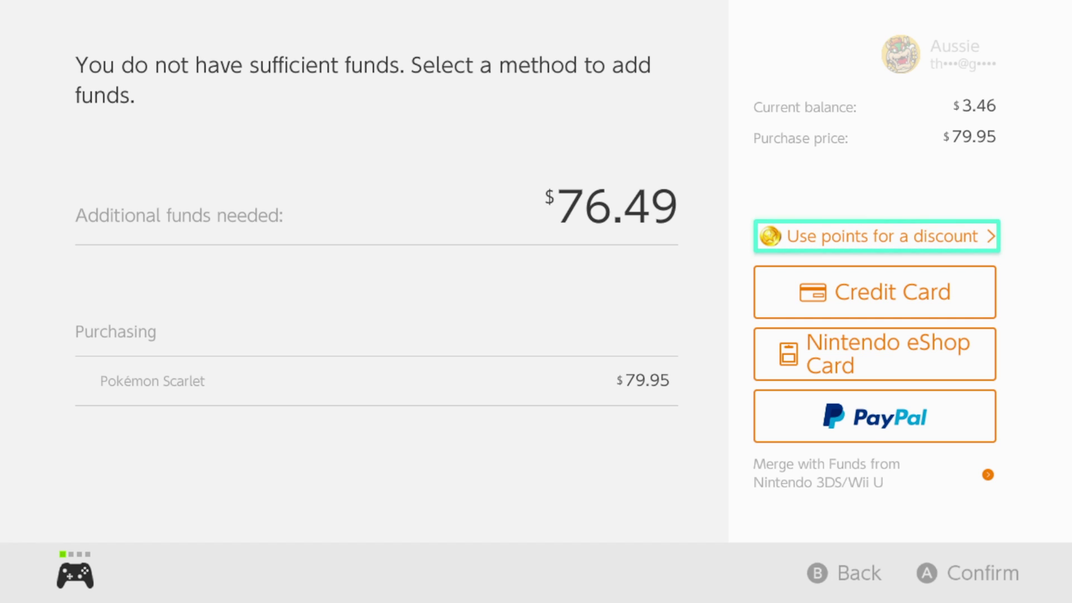
key("Escape")
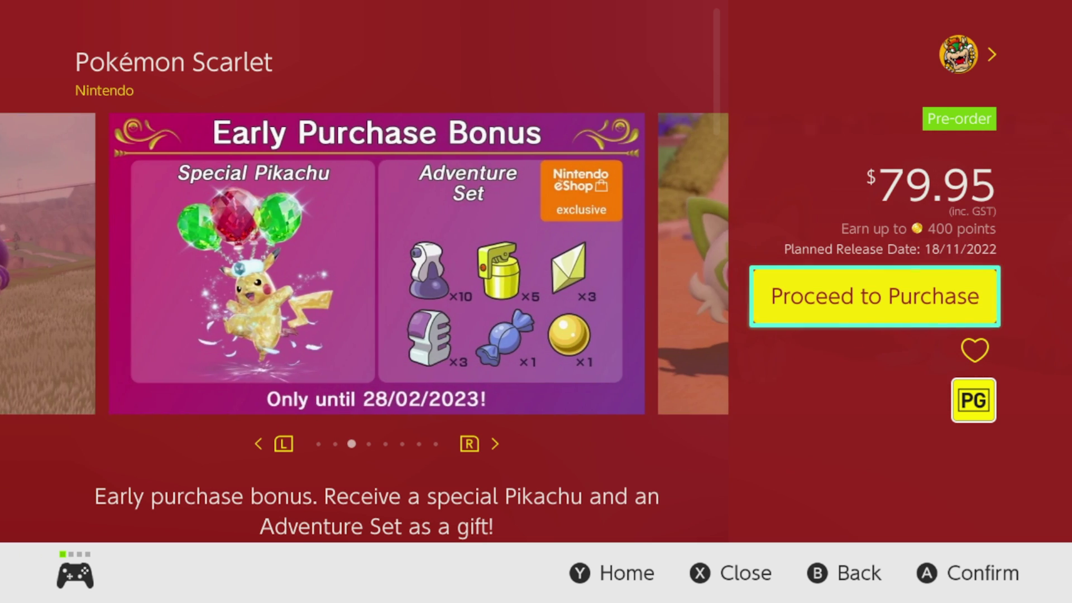
Step: Flip through Pokémon Scarlet's screenshots, then open the Pokémon Violet store page
key("Right")
key("Right")
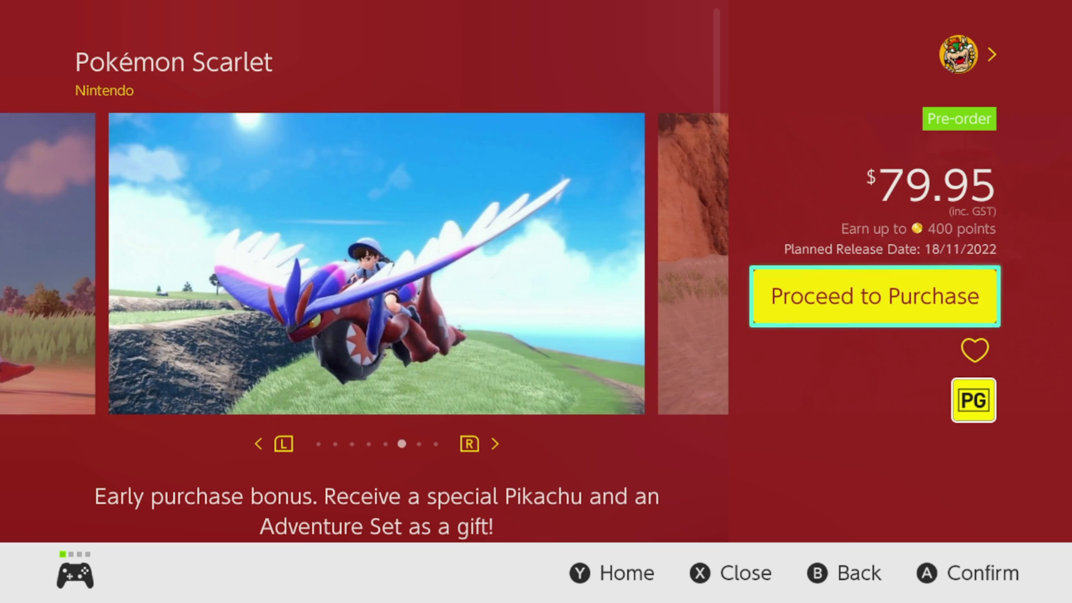
key("Left")
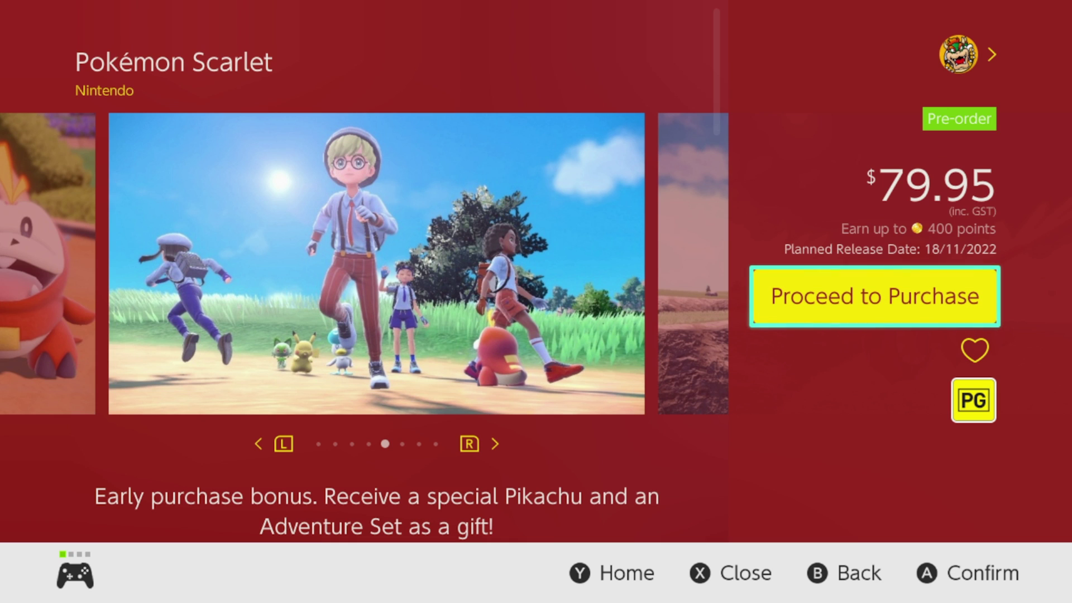
key("Down")
key("Return")
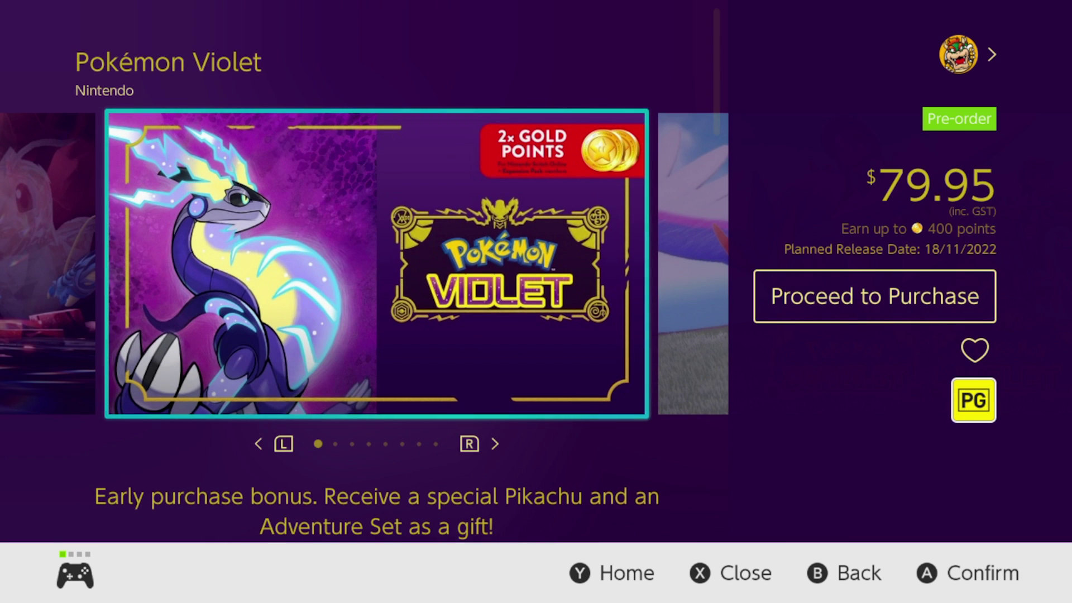
Step: Step through Violet's trailer, Early Purchase Bonus, starters and trainers images to the Miraidon one
key("Right")
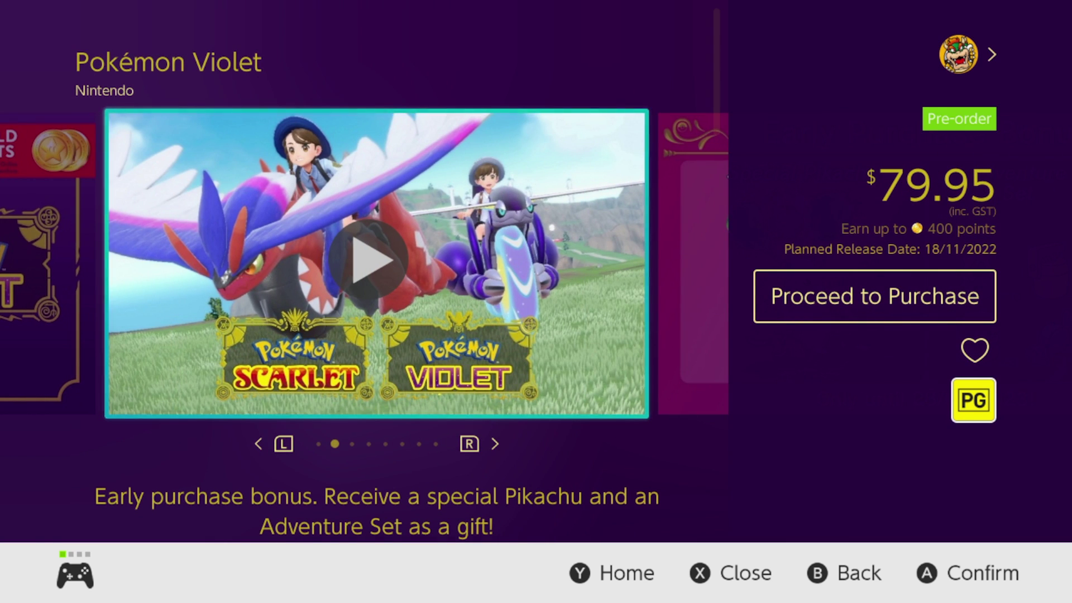
key("Right")
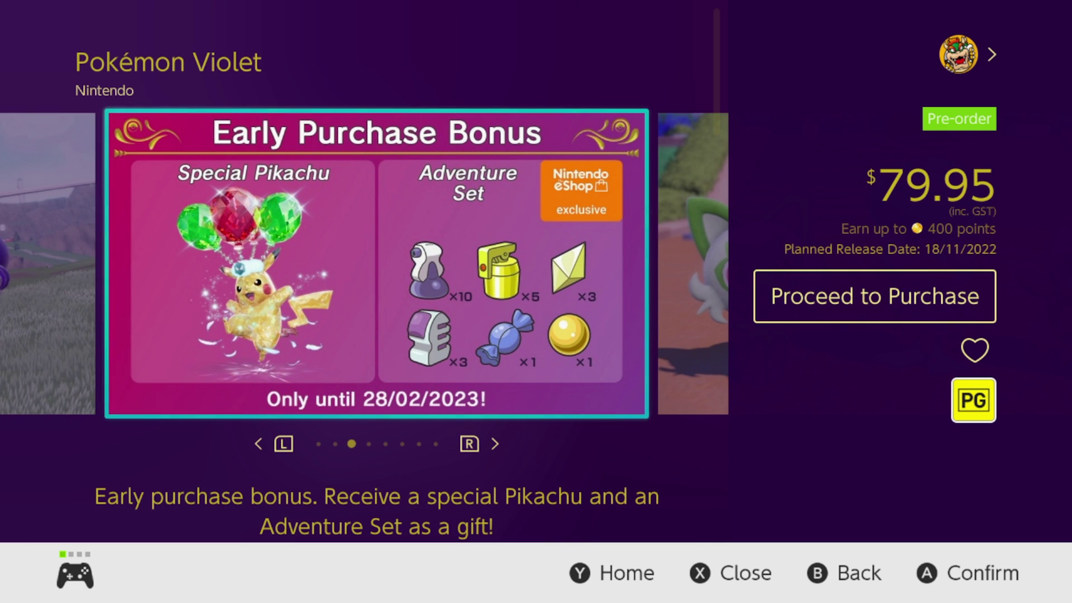
key("Right")
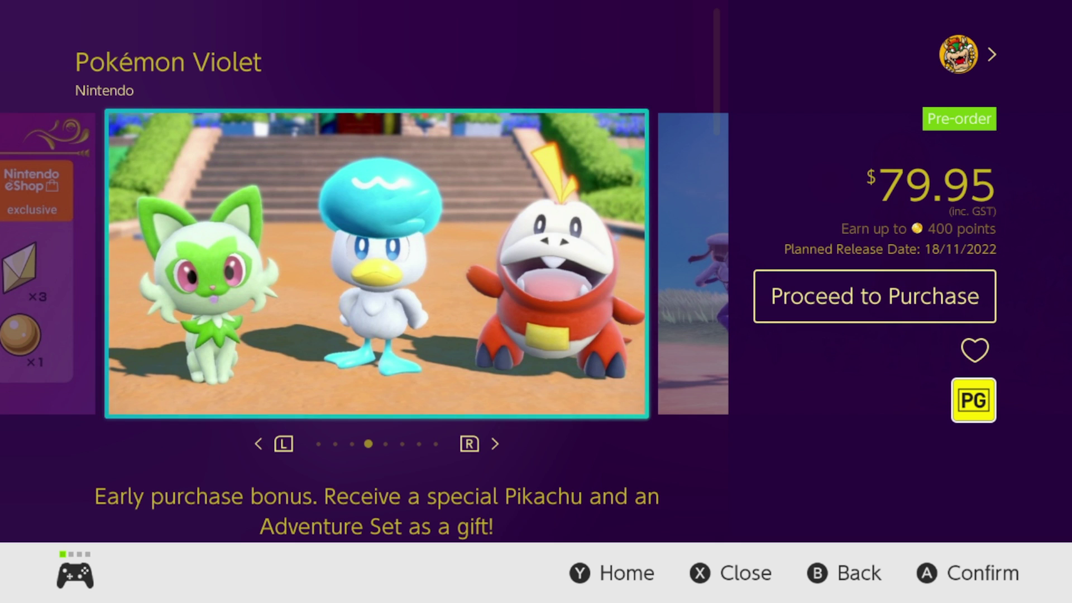
key("Right")
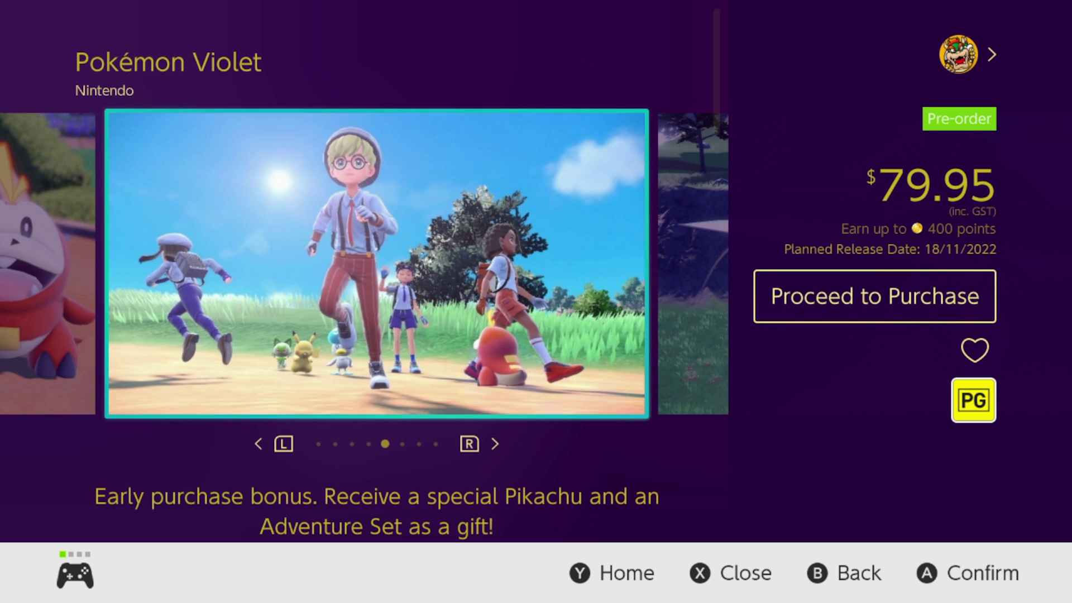
key("Right")
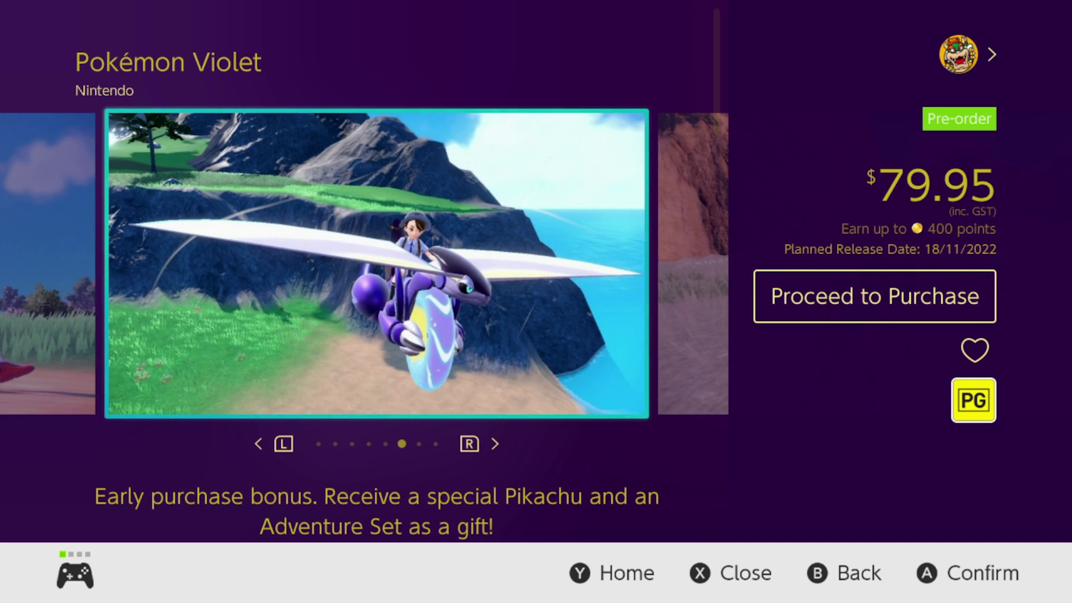